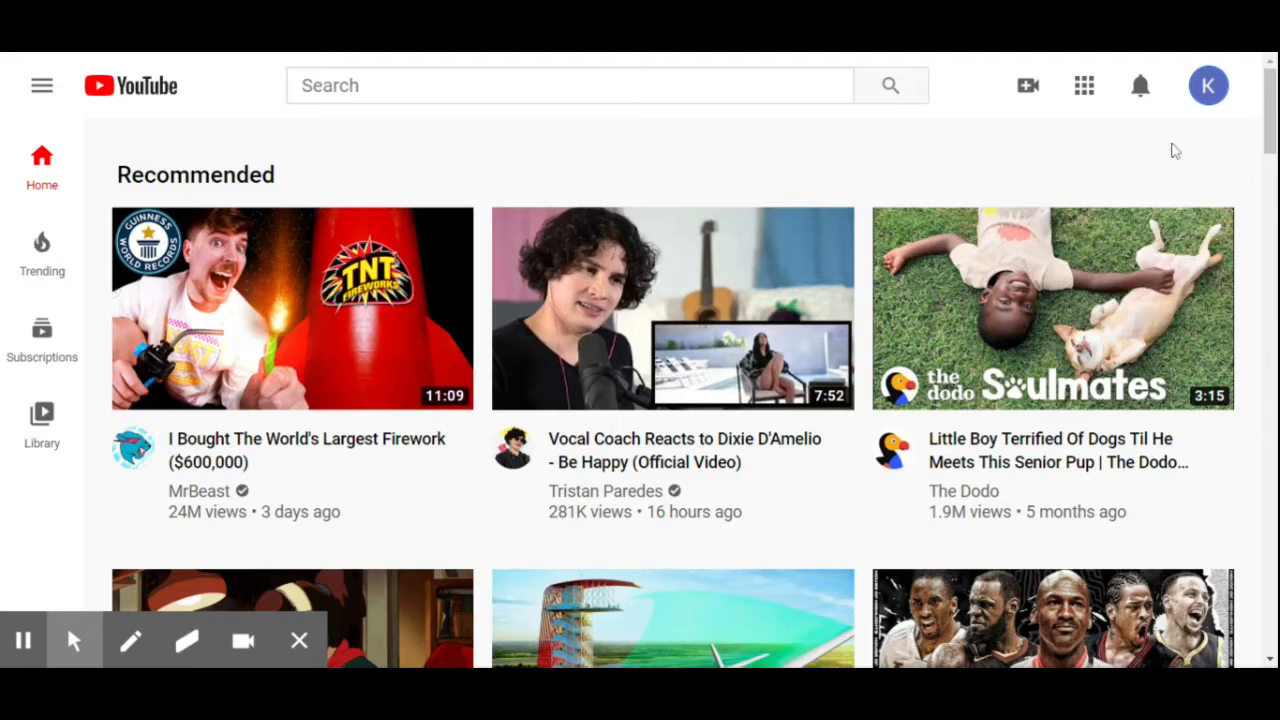
Create a YouTube channel that uses the name and picture of the Google account
click(1208, 88)
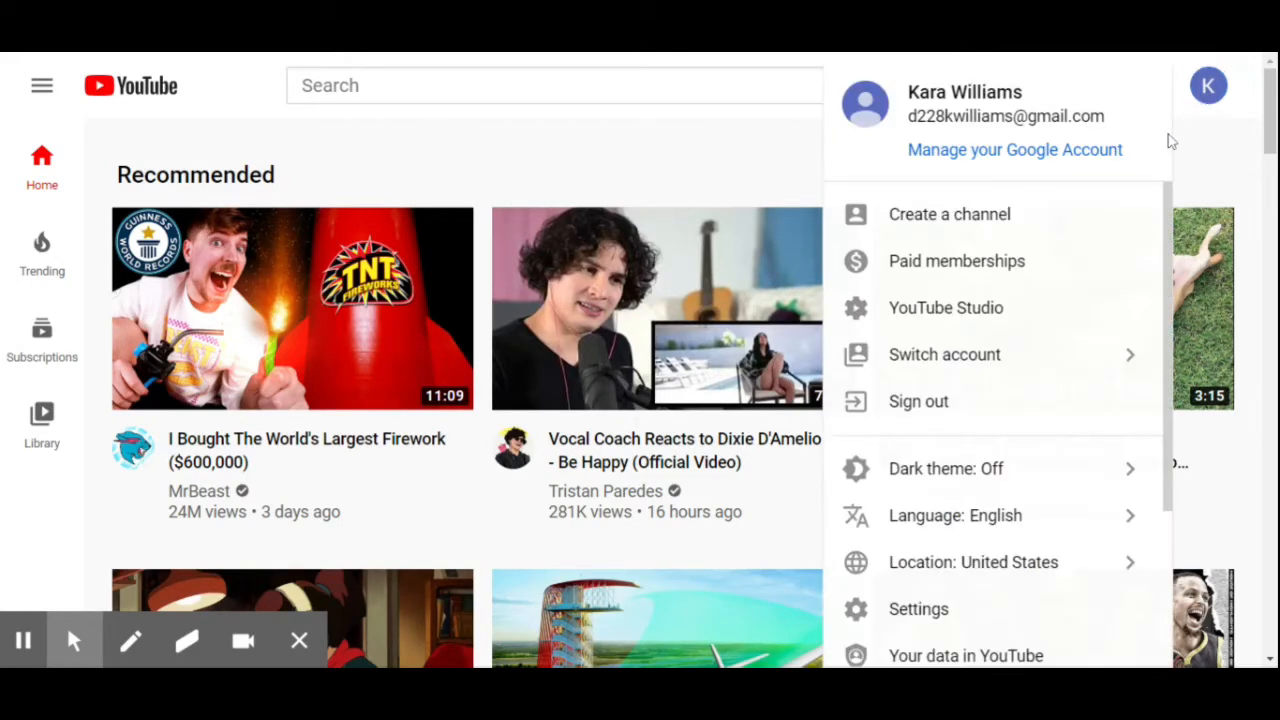
click(1073, 210)
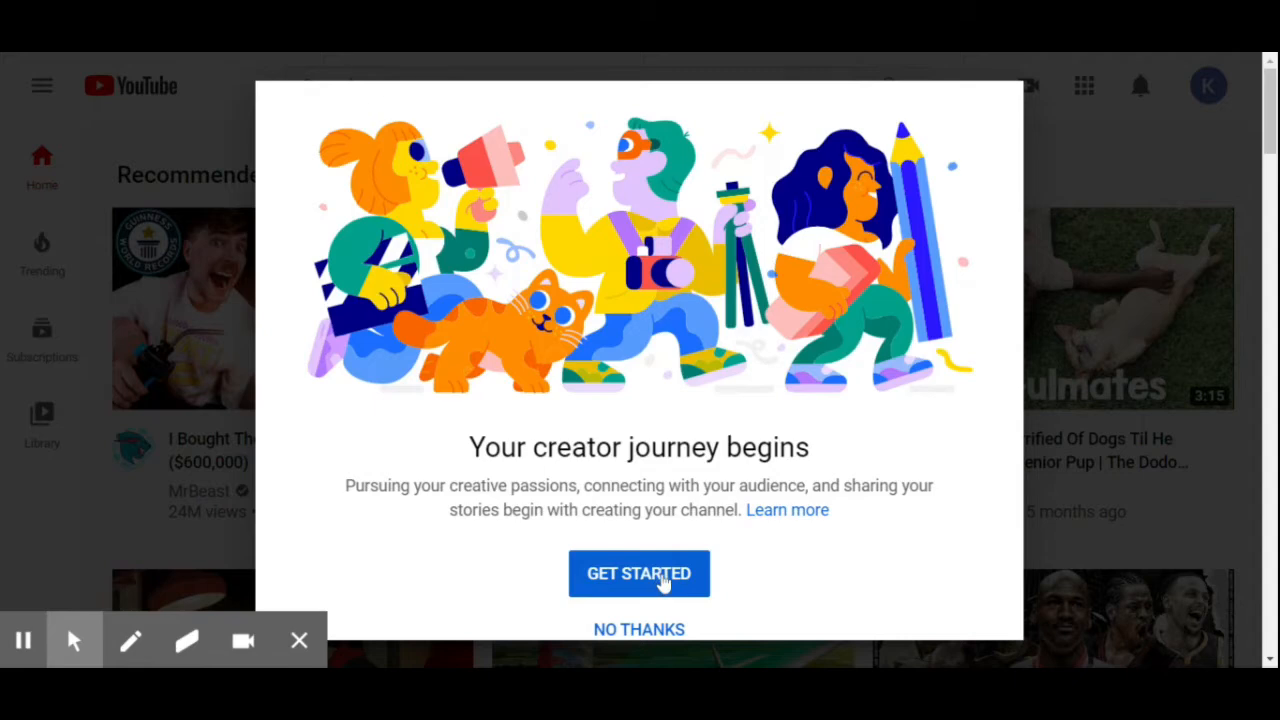
click(662, 583)
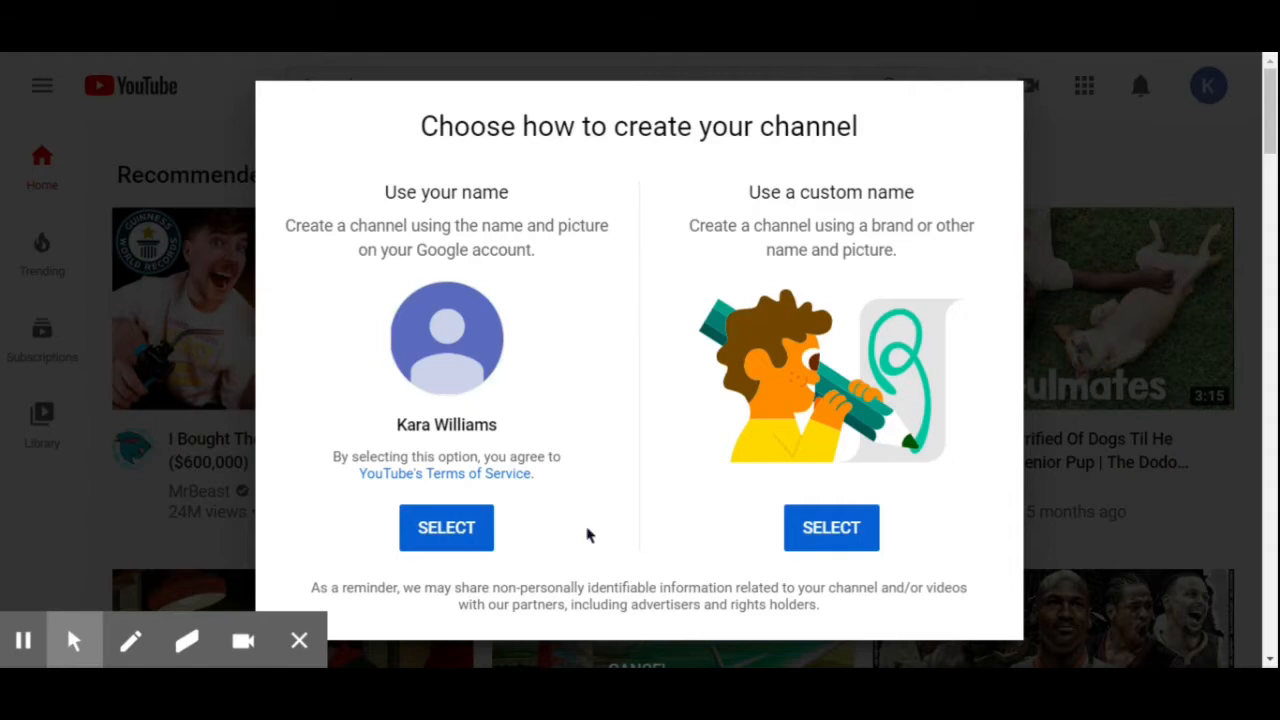
click(462, 537)
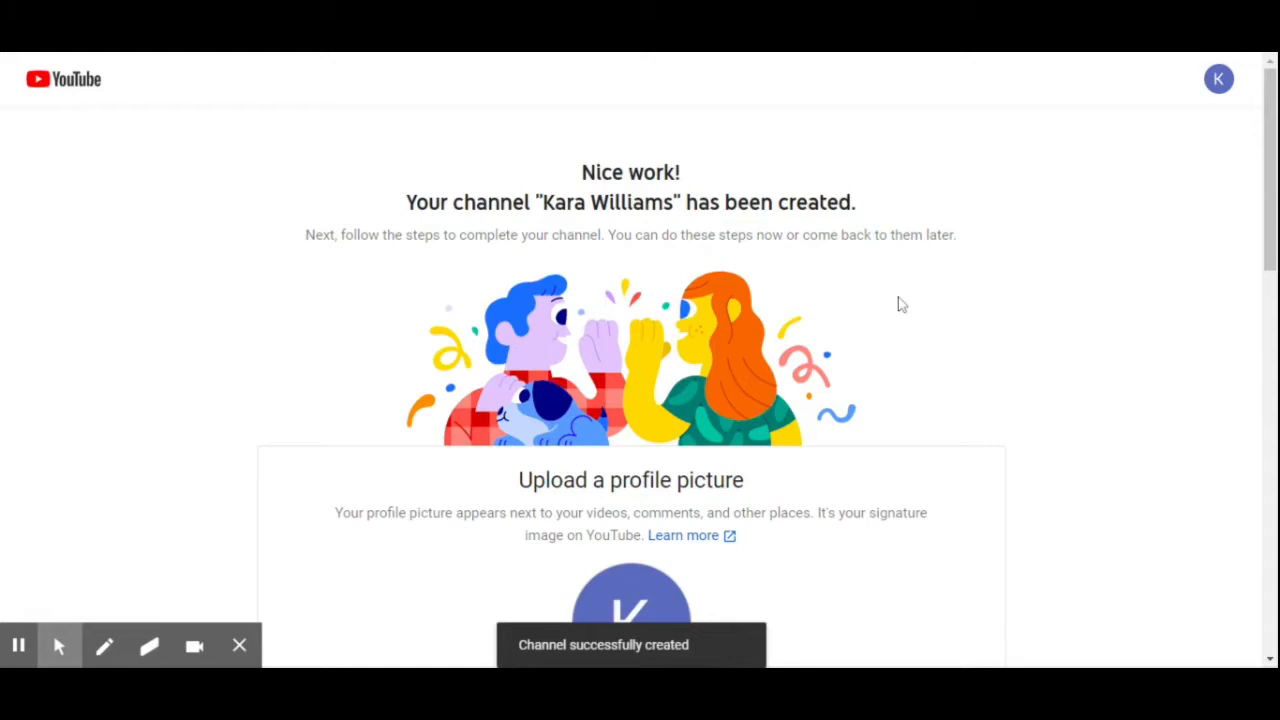
Skip the new channel's profile picture, description and site links setup
drag(1268, 195, 1268, 227)
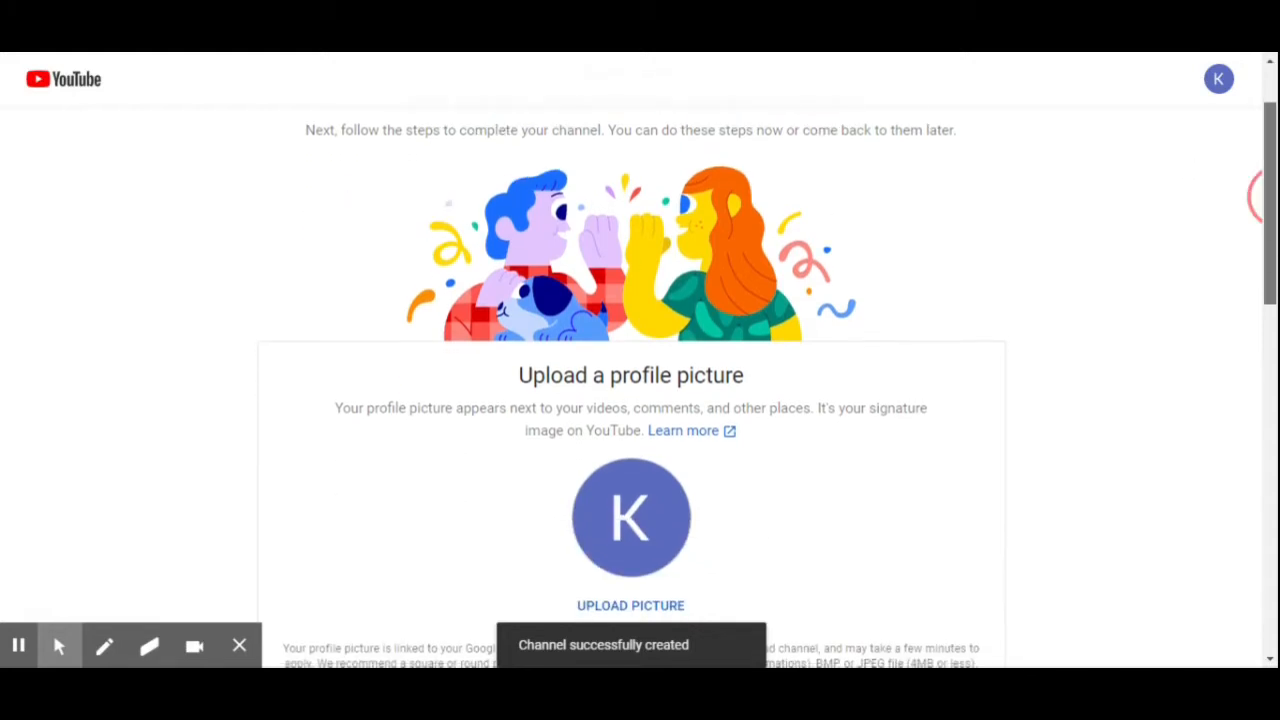
scroll(1265, 195, down, 3)
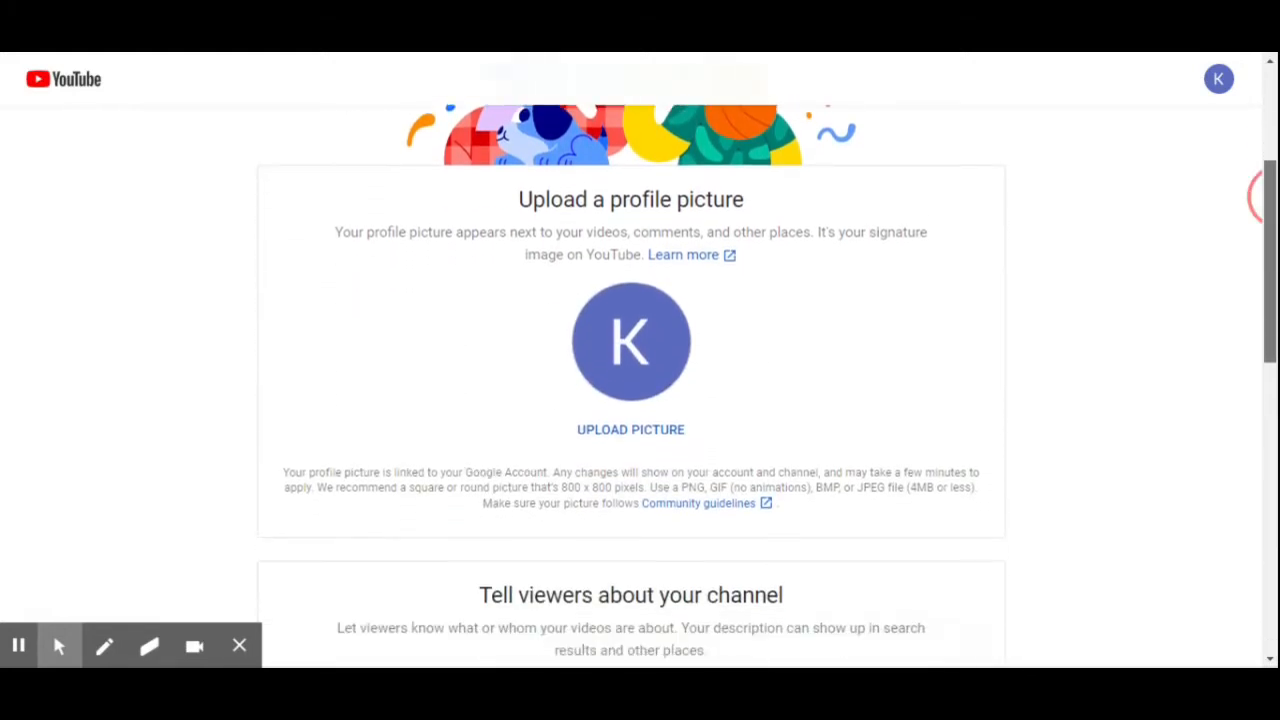
scroll(1262, 195, down, 5)
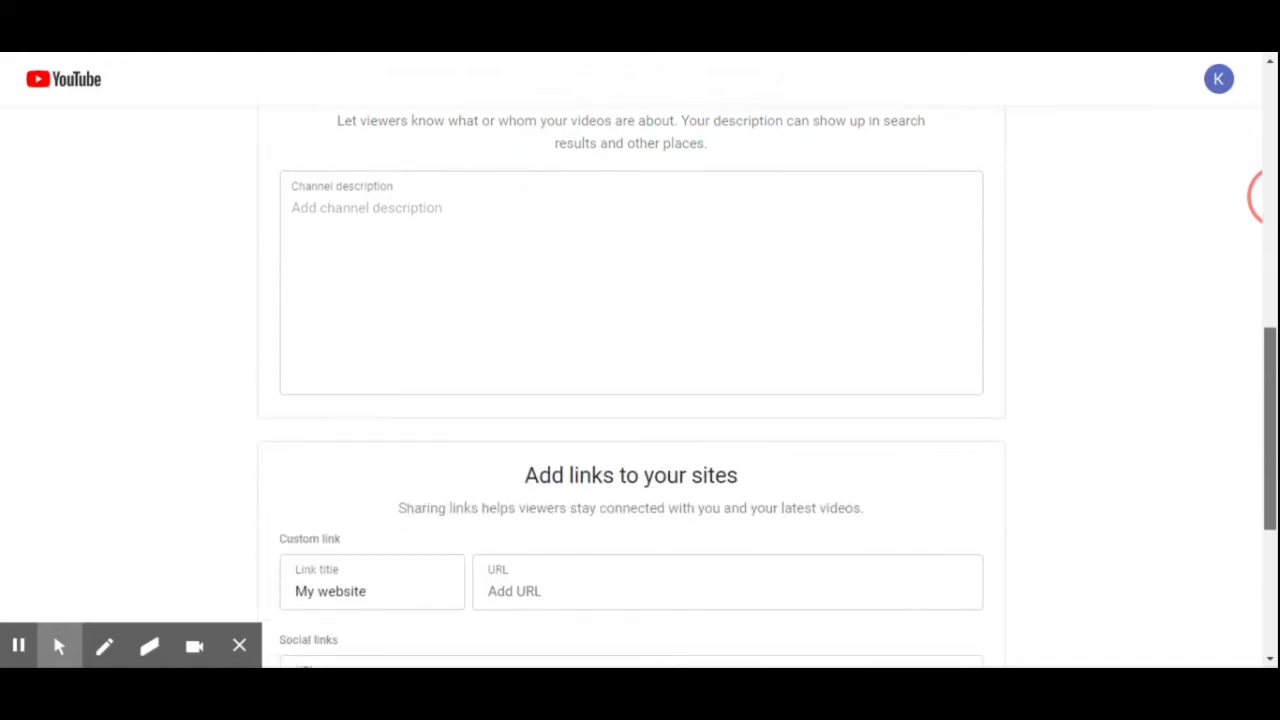
scroll(1262, 195, down, 4)
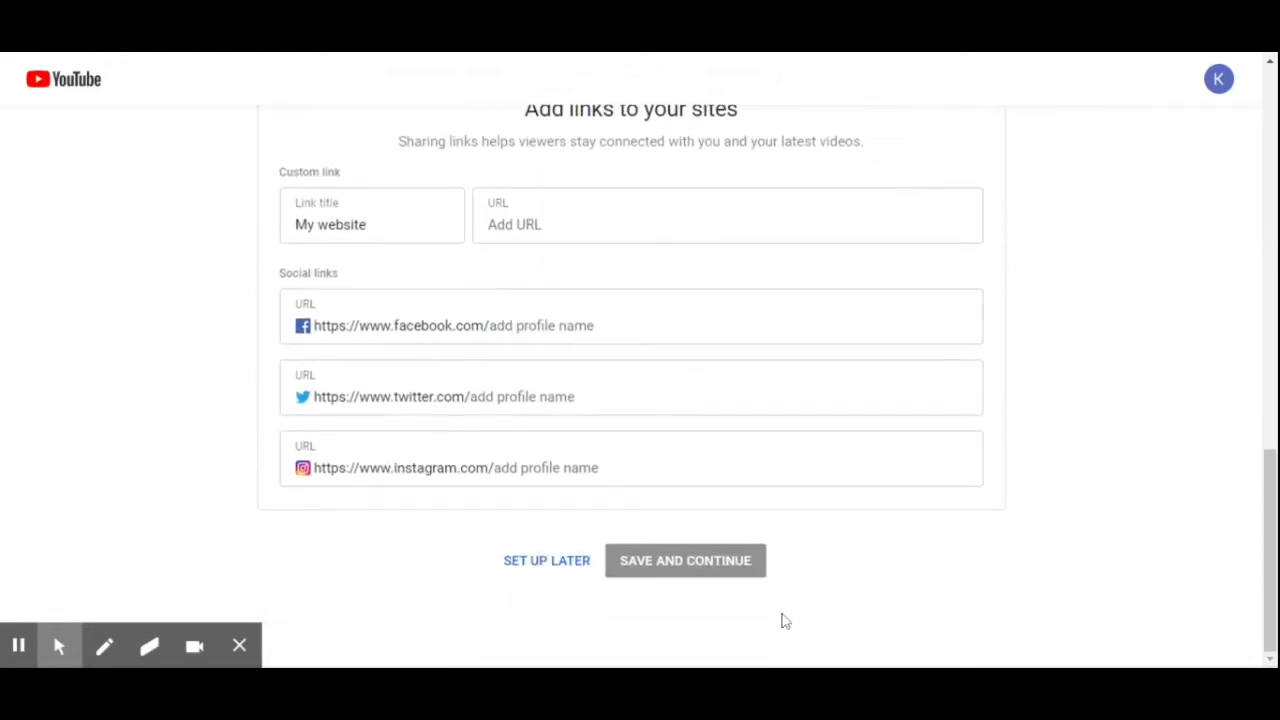
click(557, 563)
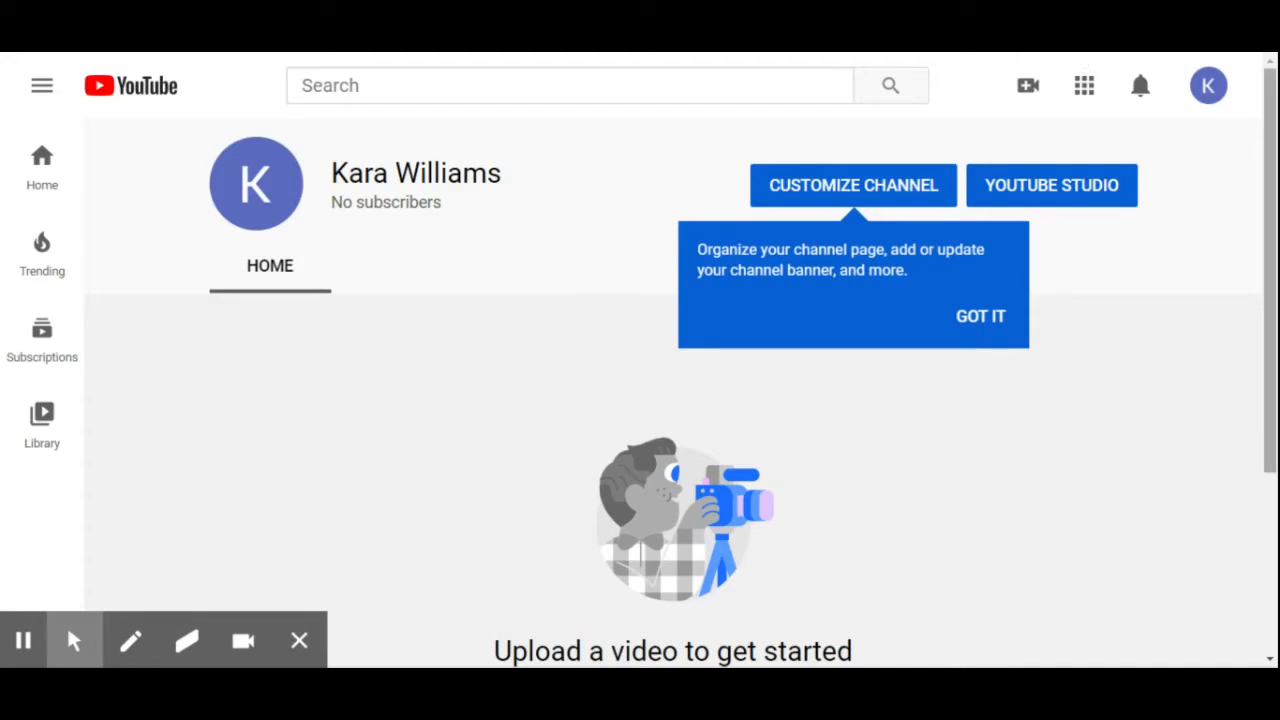
Return to the YouTube home page and upload the video file YouTube Playlist.webm
drag(1271, 113, 1271, 253)
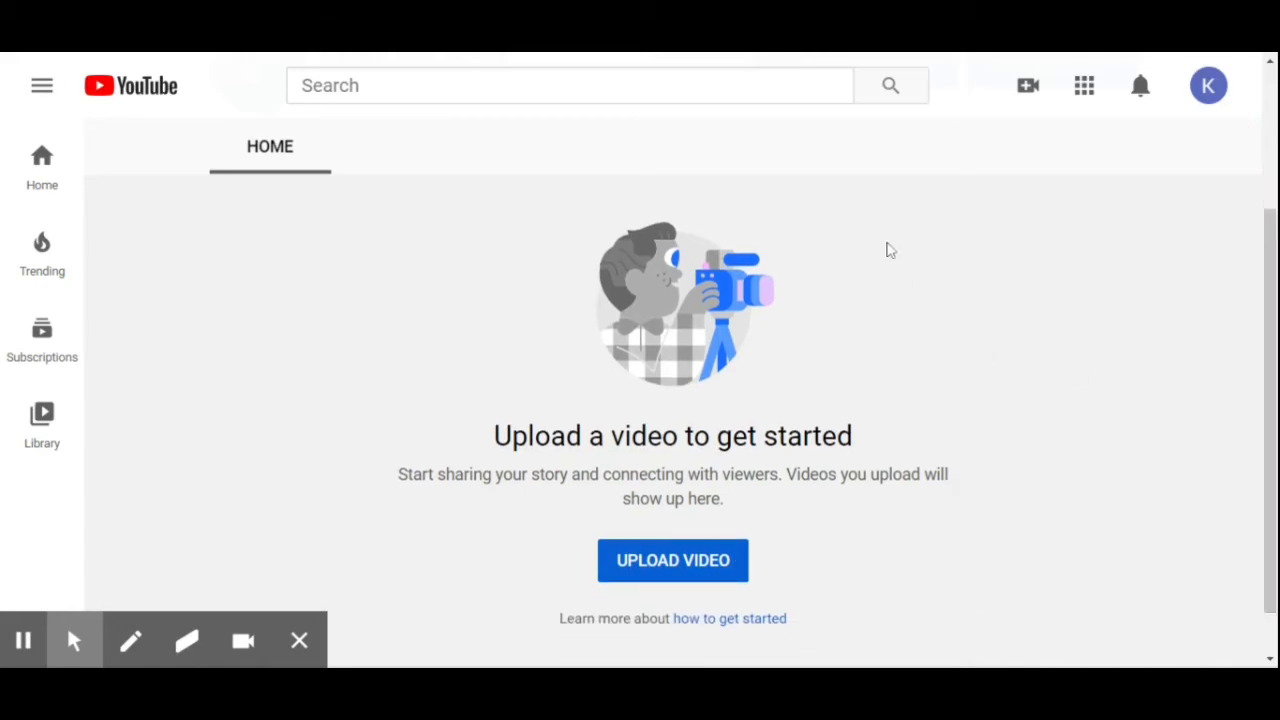
click(30, 176)
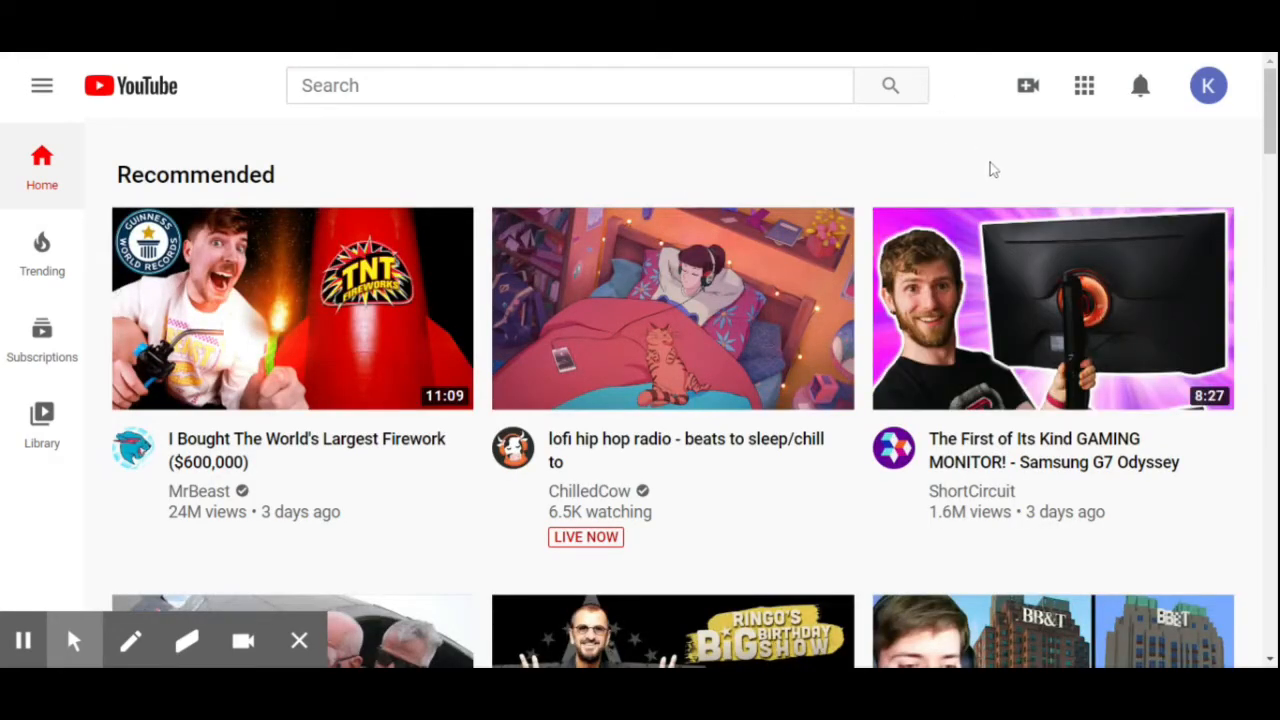
click(1032, 90)
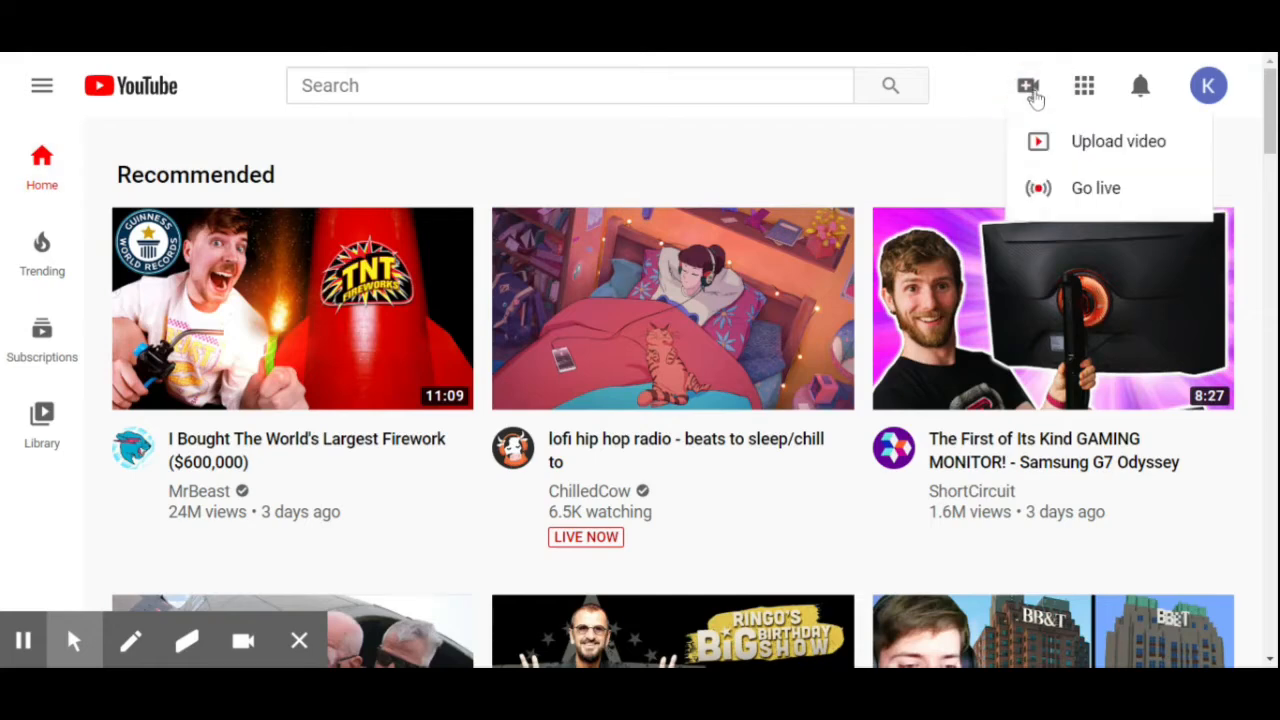
click(1070, 143)
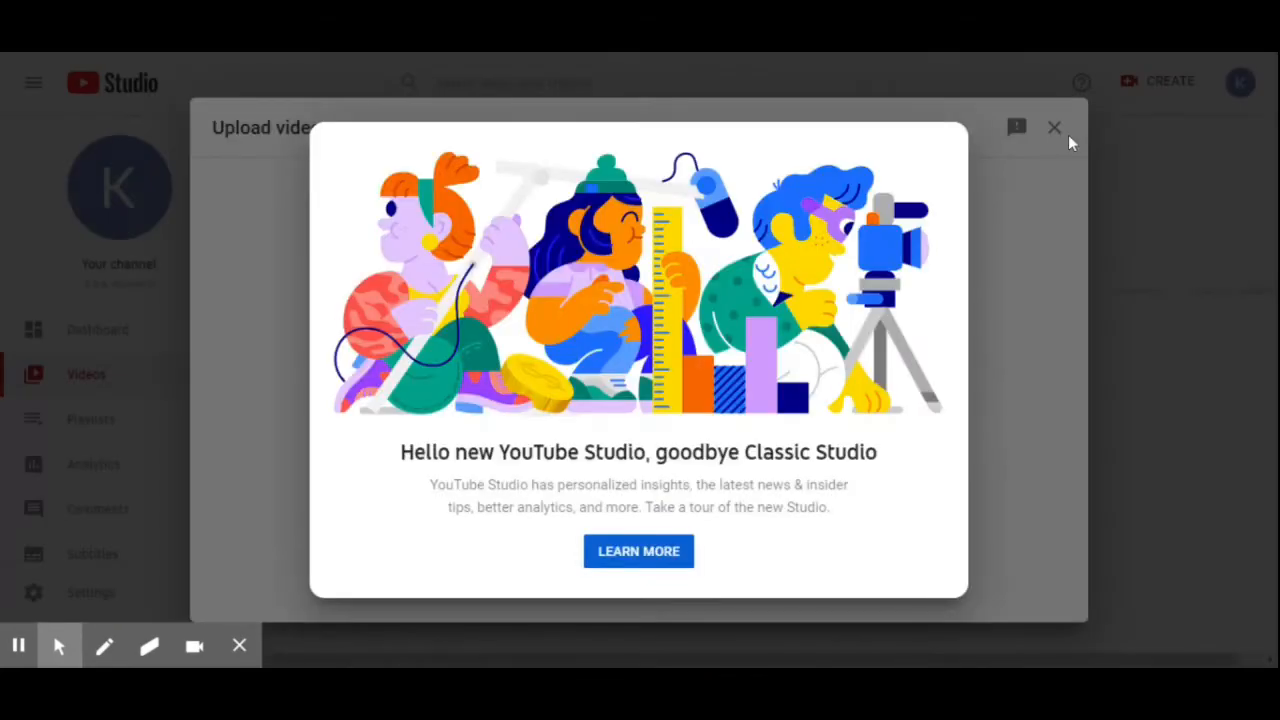
click(650, 568)
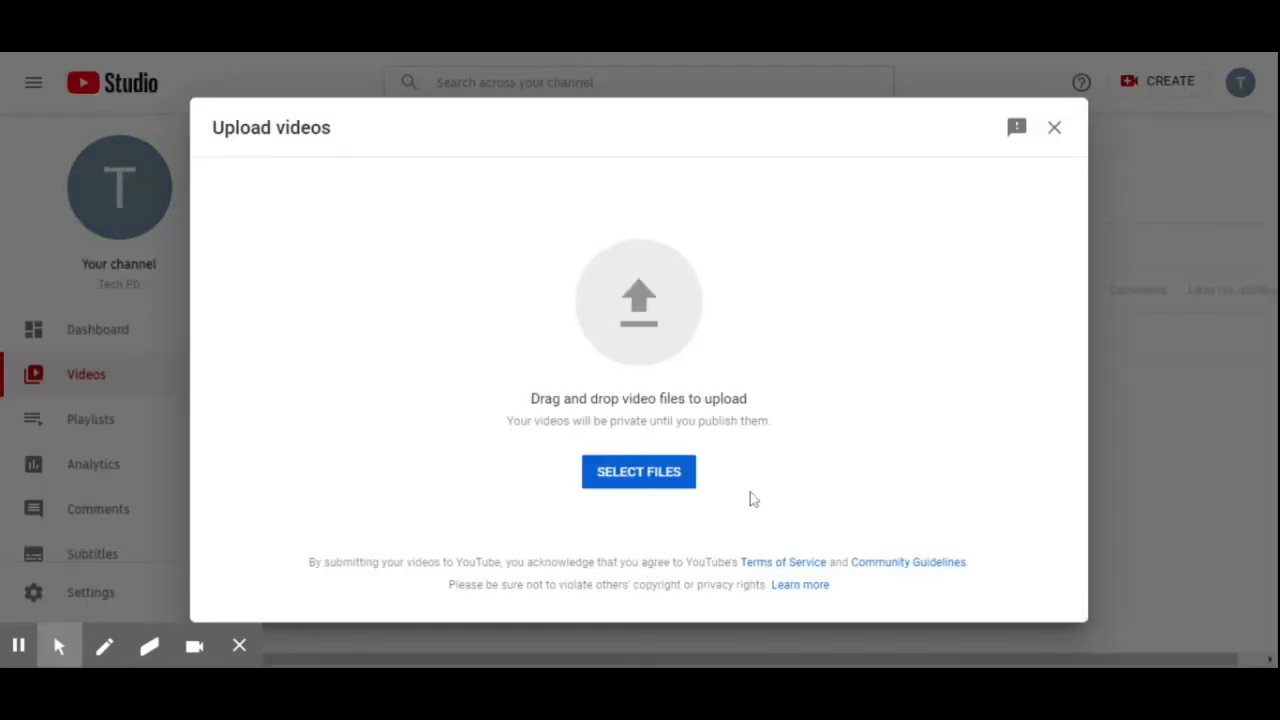
click(612, 478)
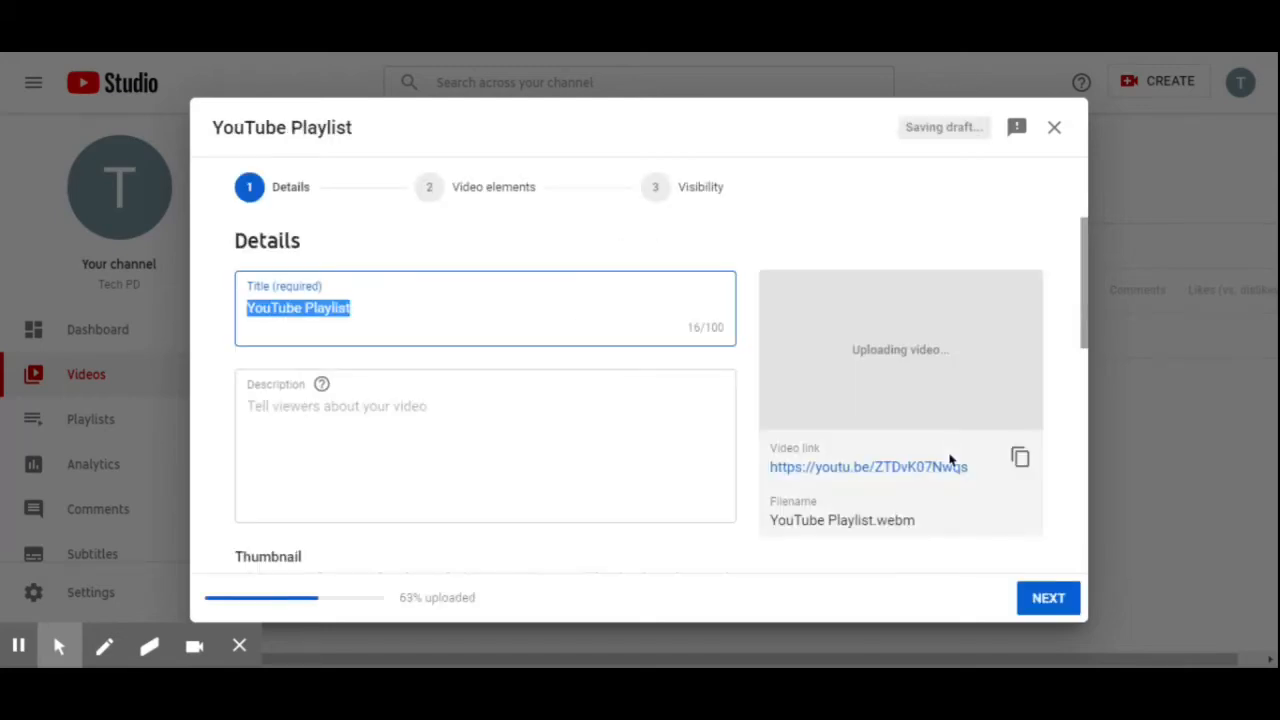
Title the video "Creating YouTube Playlists" with the description "This is a district 228 tech tutorial video showing how to create YouTube Playlists."
click(365, 308)
text(s)
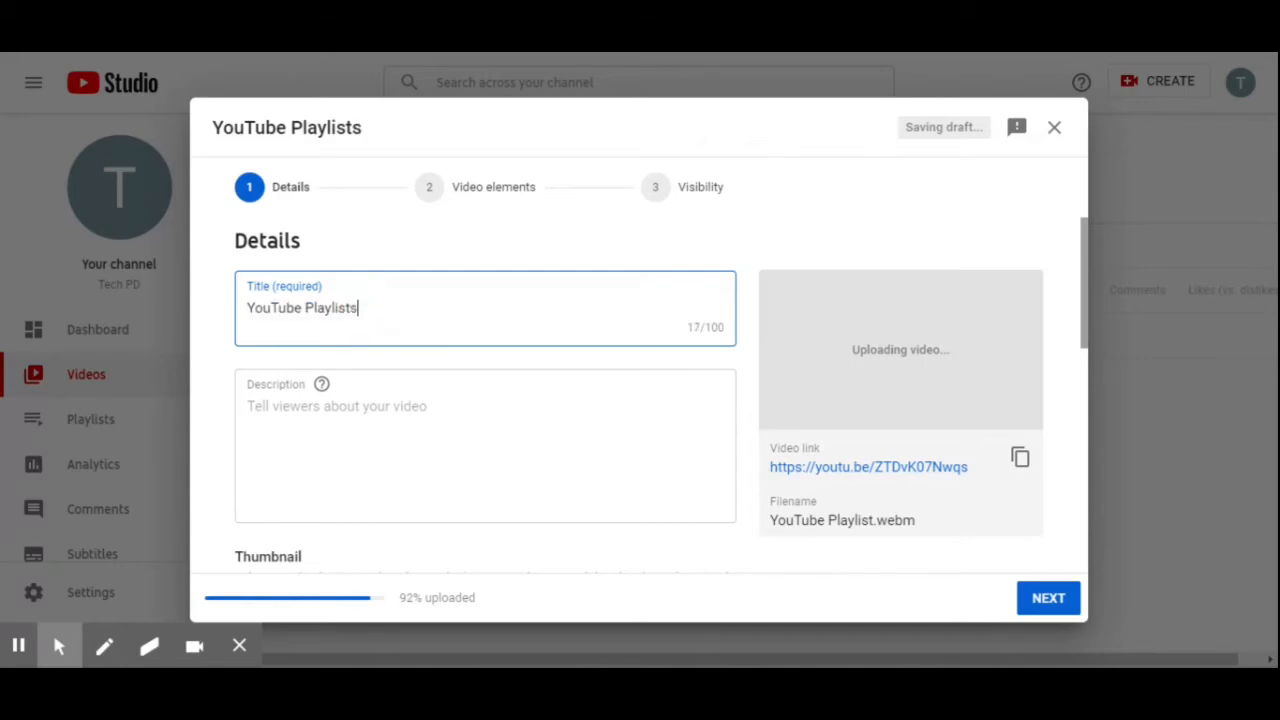
text(Create)
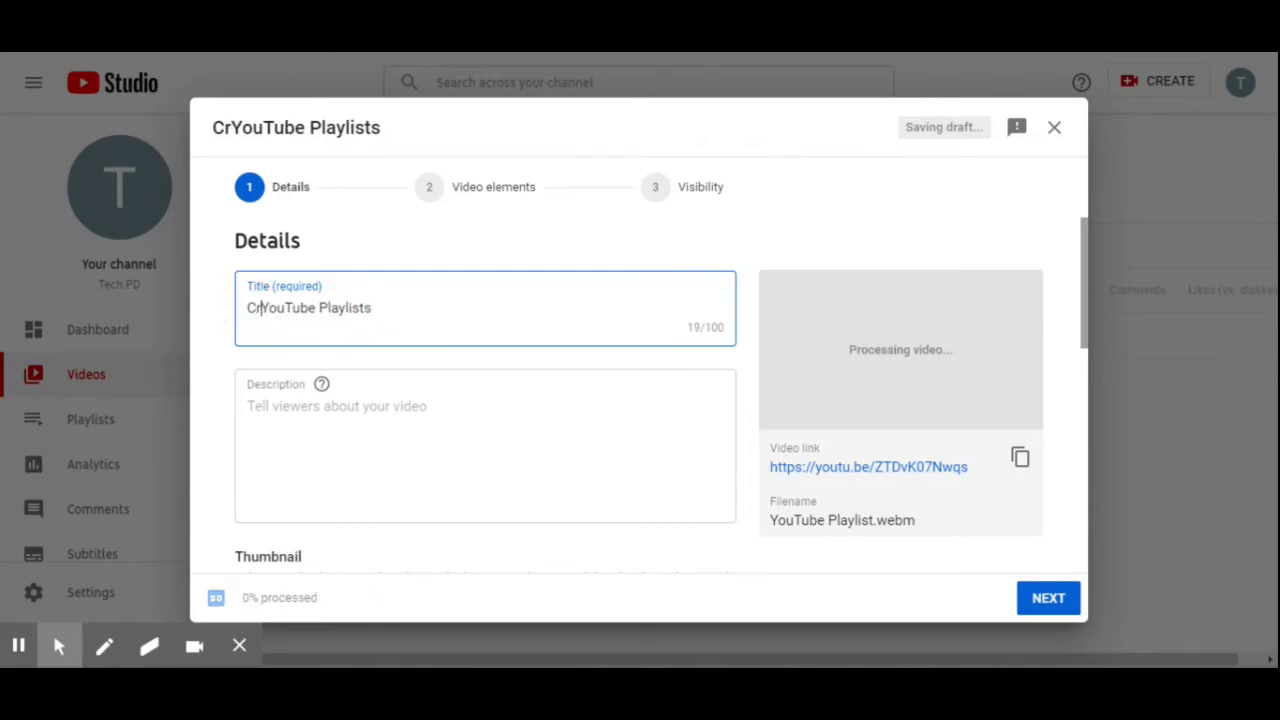
key(BackSpace)
text(ing)
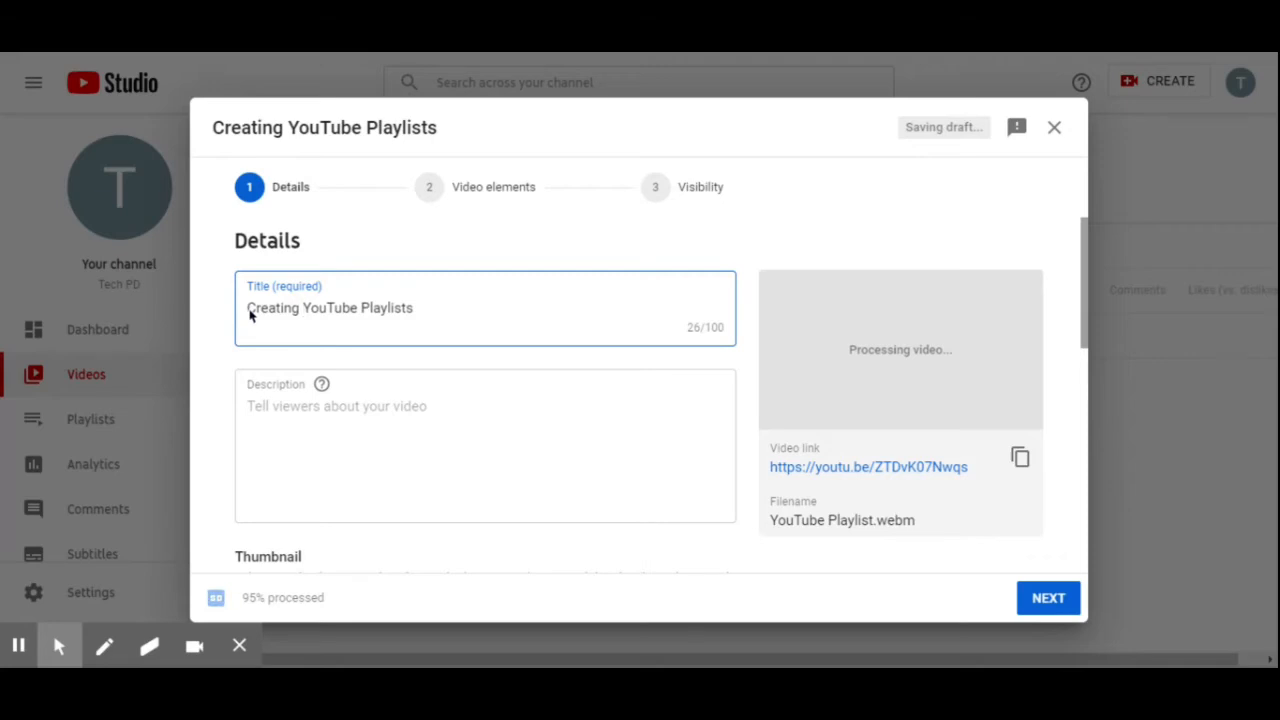
key(Tab)
text(This is a district 228 tech tutorial video showing how to create YouTube Playlists.)
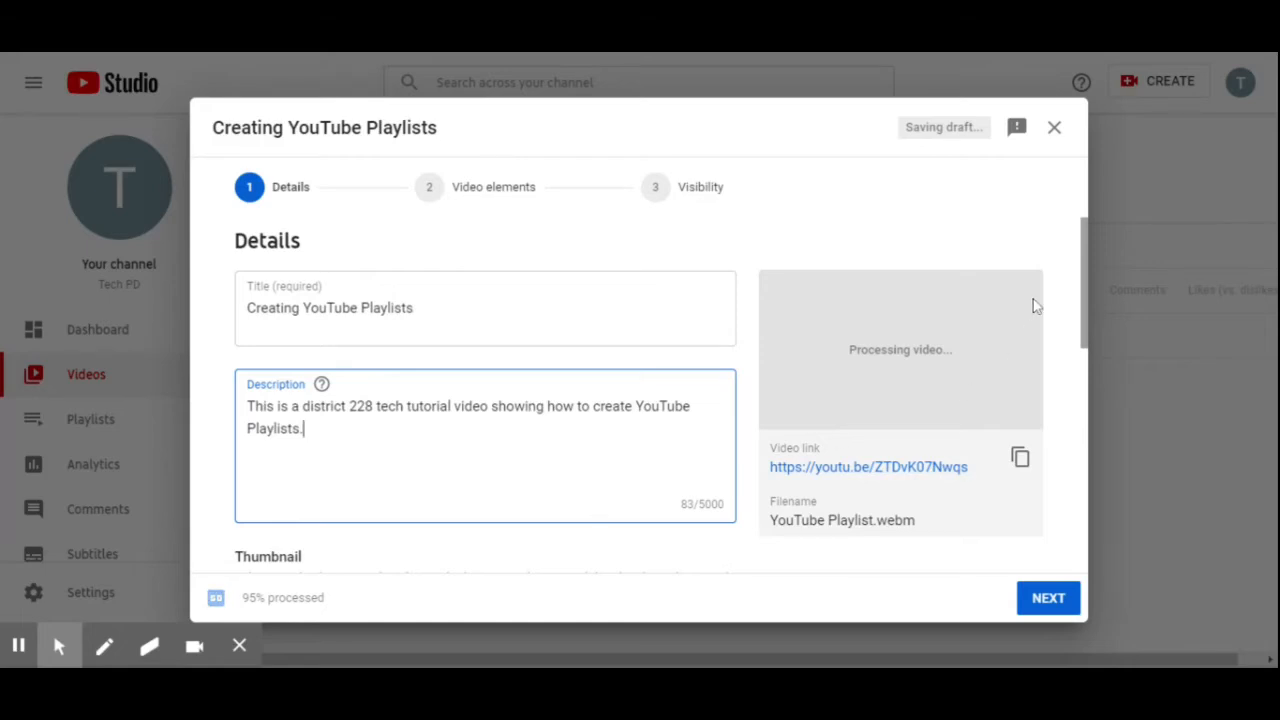
Review the playlists available for the video and close the list without choosing one
drag(1085, 307, 1089, 400)
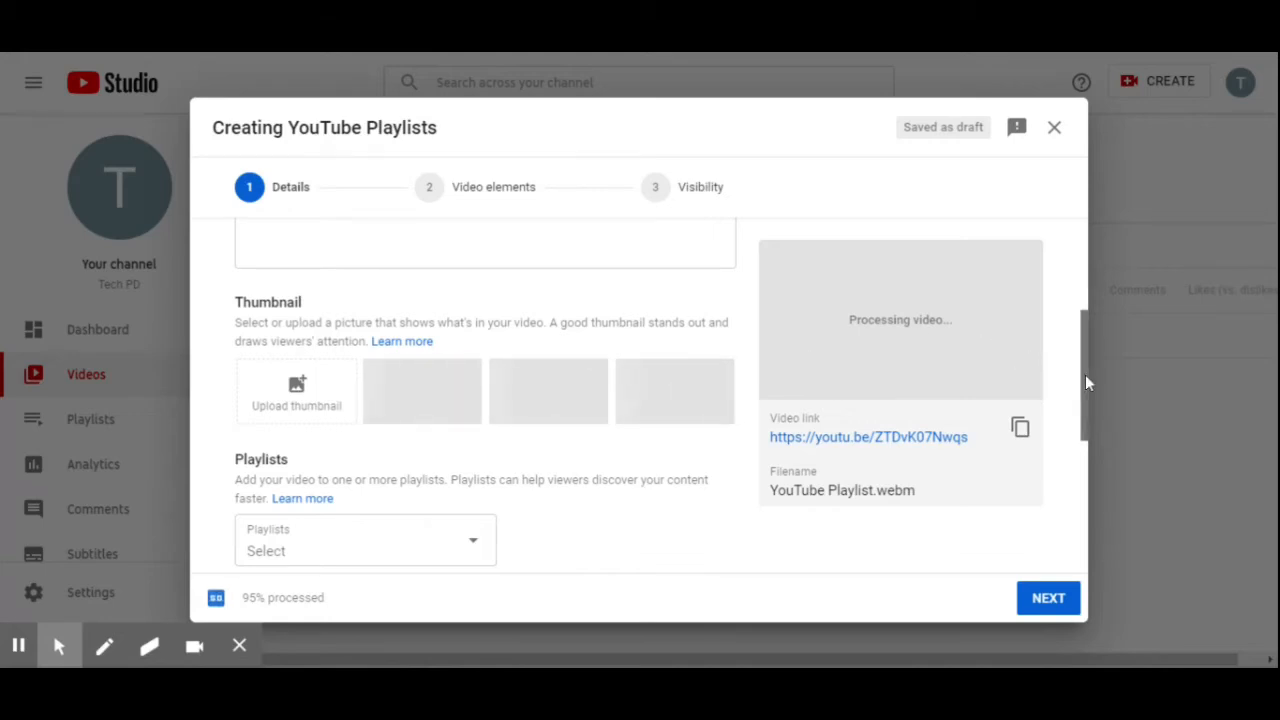
drag(1085, 376, 1089, 424)
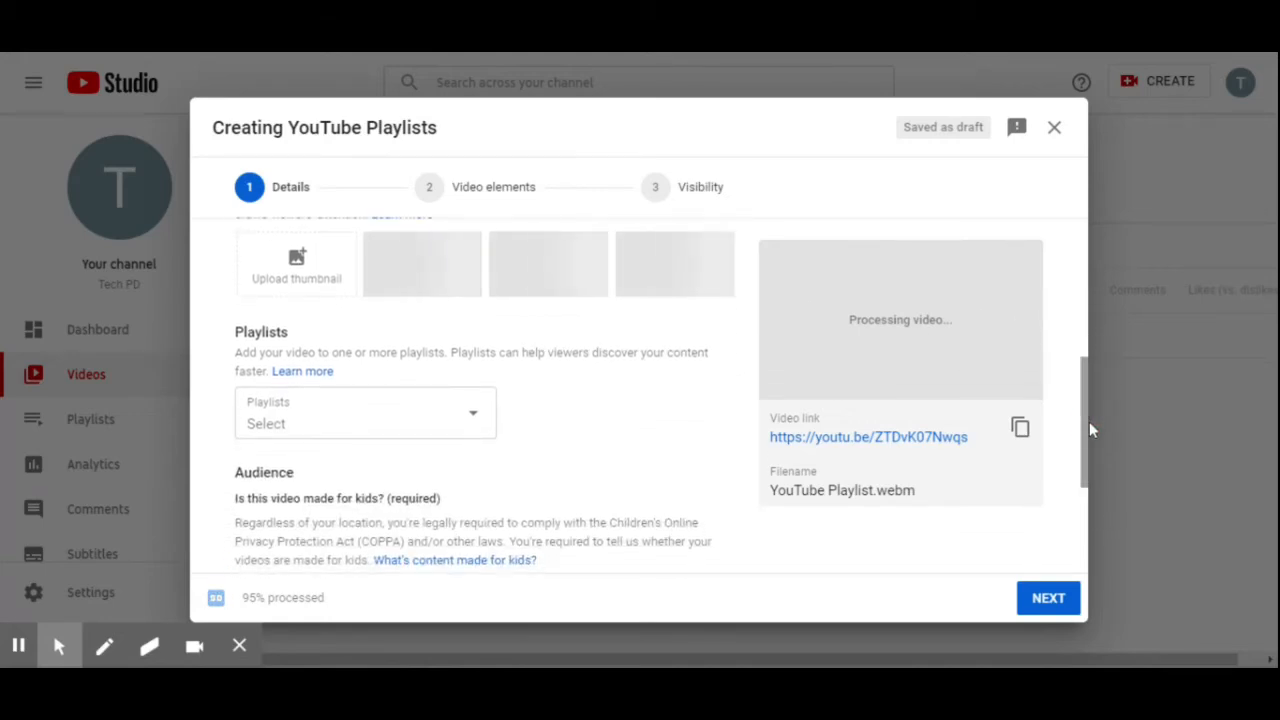
click(471, 412)
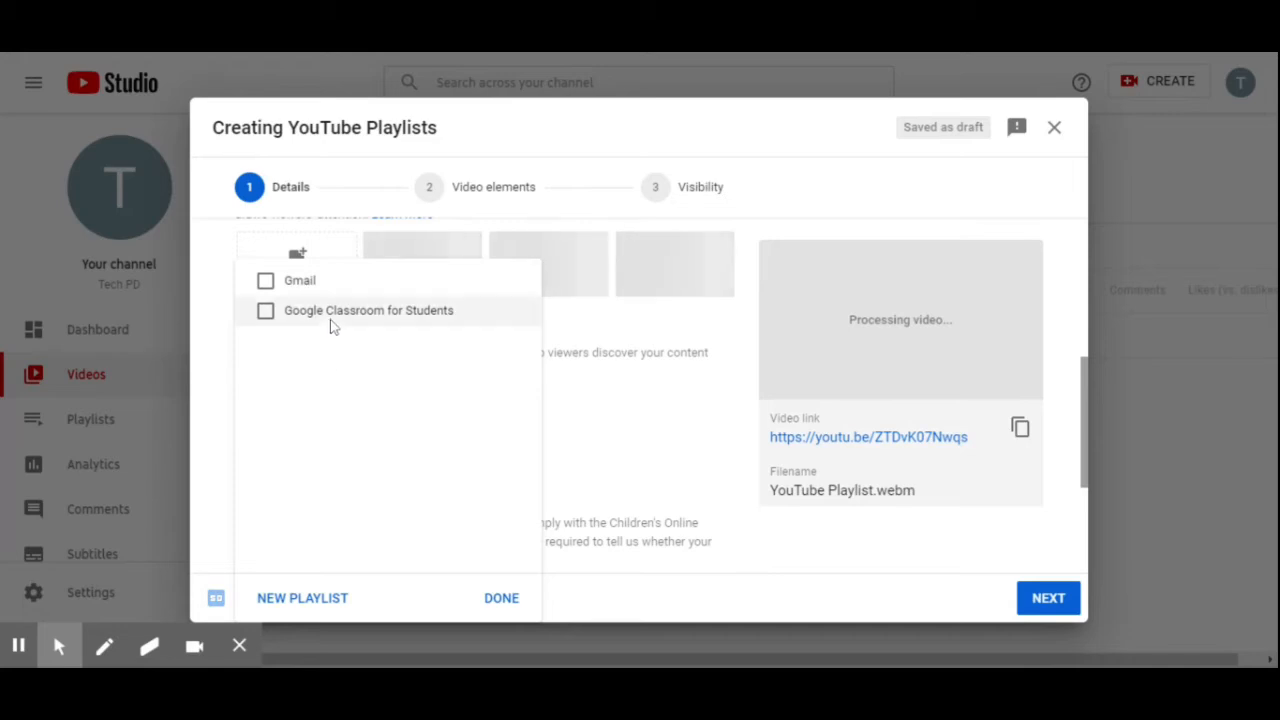
click(501, 600)
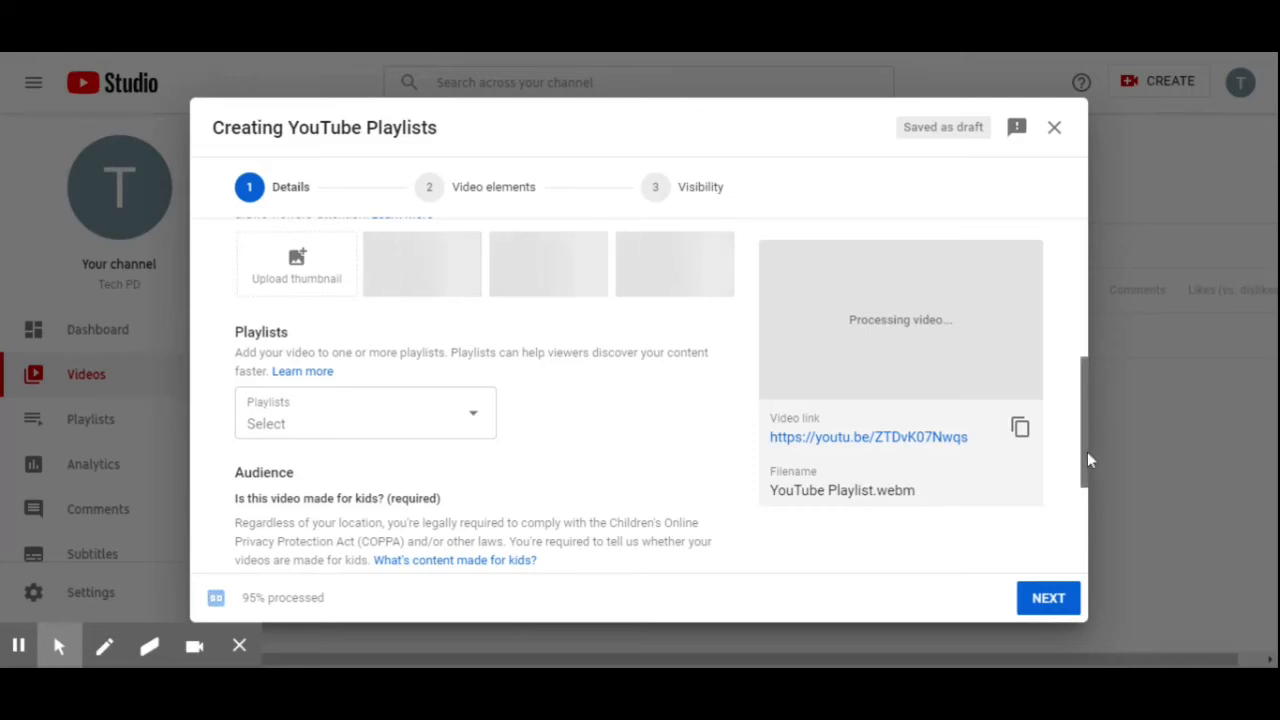
Set the video's audience to "No, it's not made for kids"
drag(1087, 451, 1094, 551)
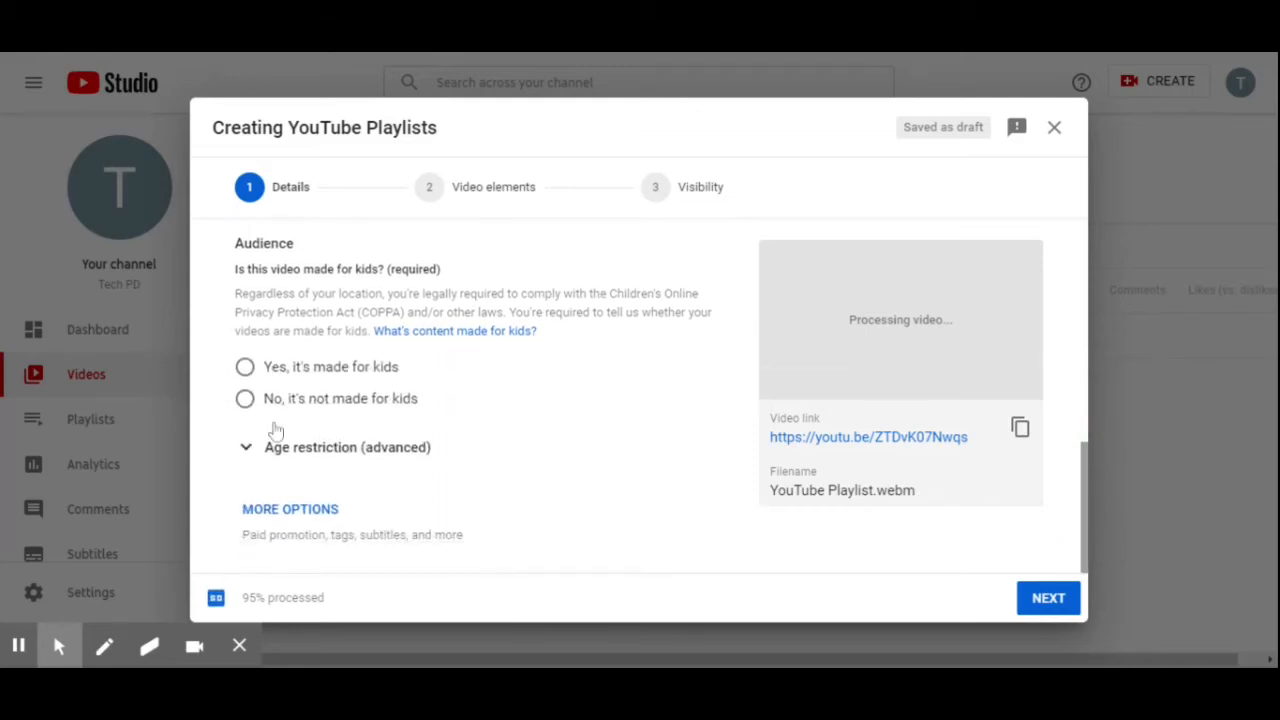
click(245, 398)
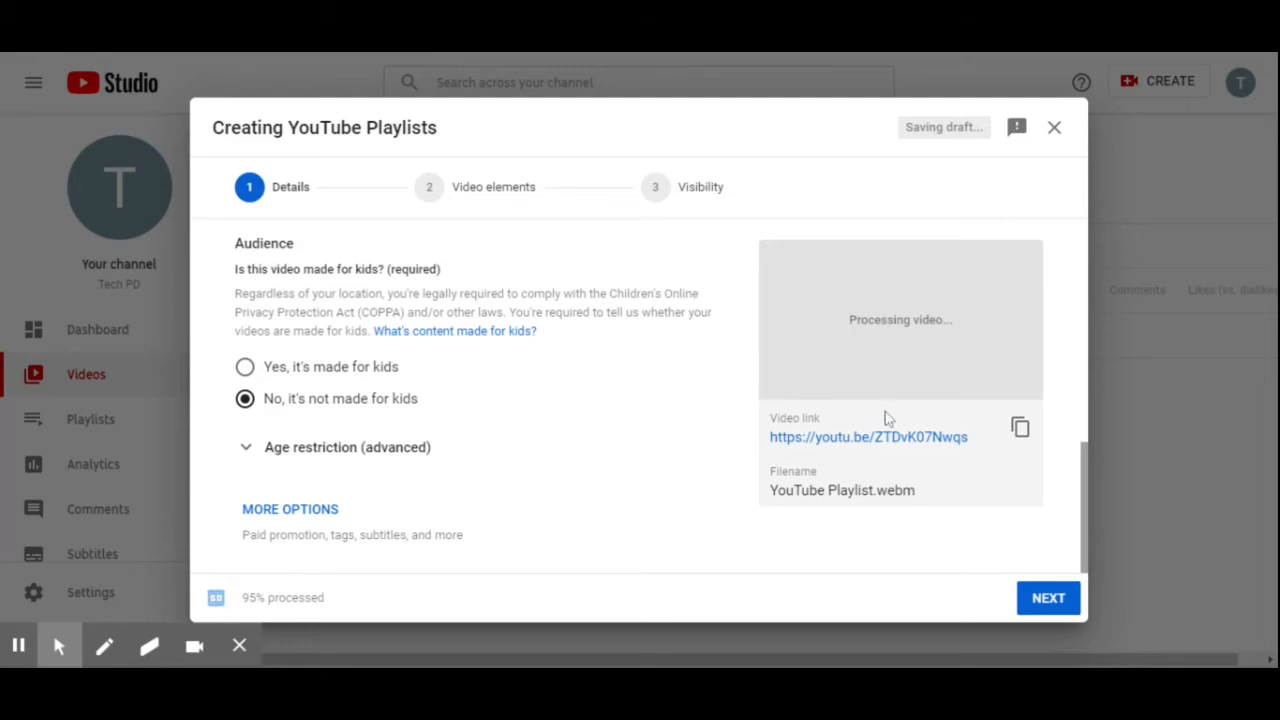
drag(1087, 501, 1089, 520)
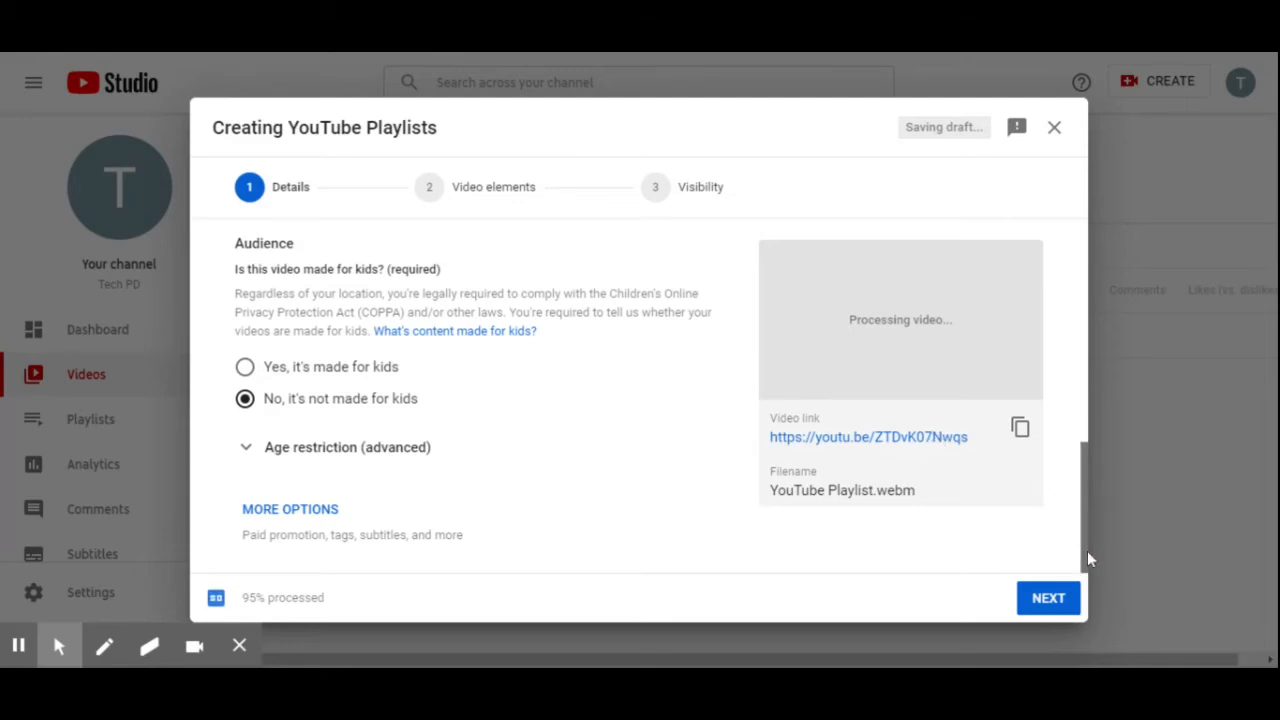
Show the additional video options and set the category to Education
click(290, 510)
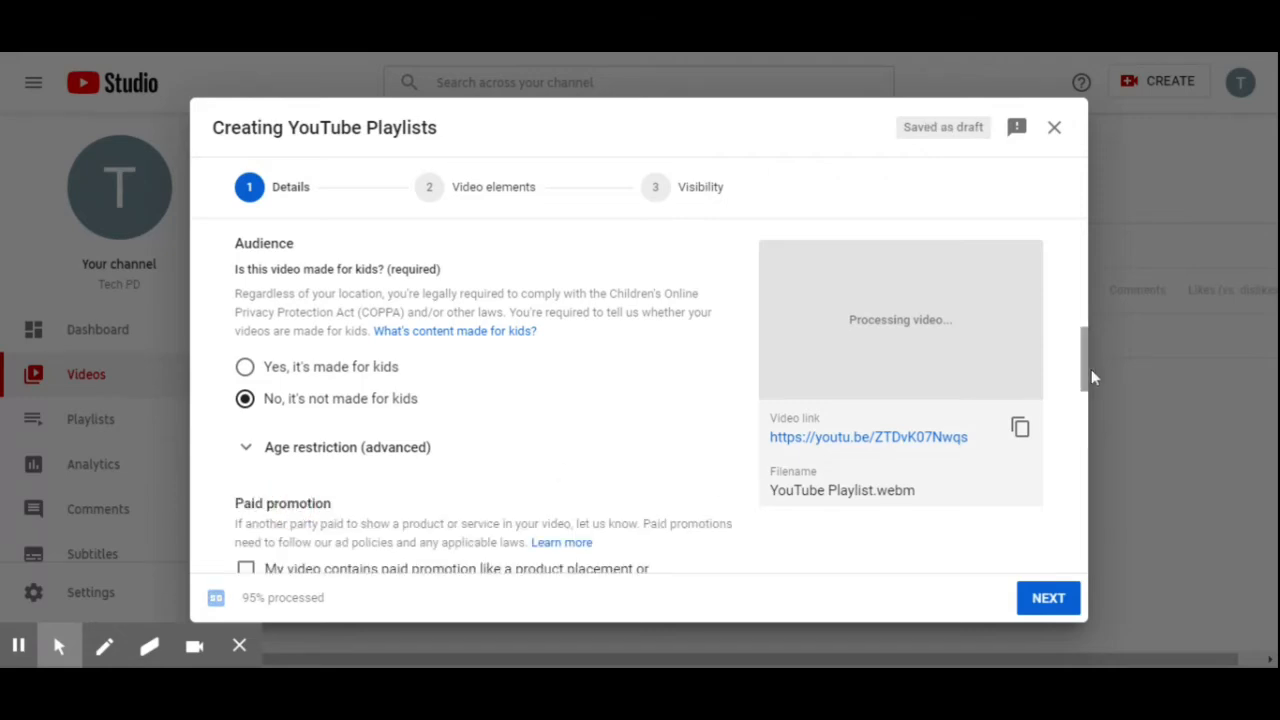
drag(1088, 367, 1105, 558)
click(371, 357)
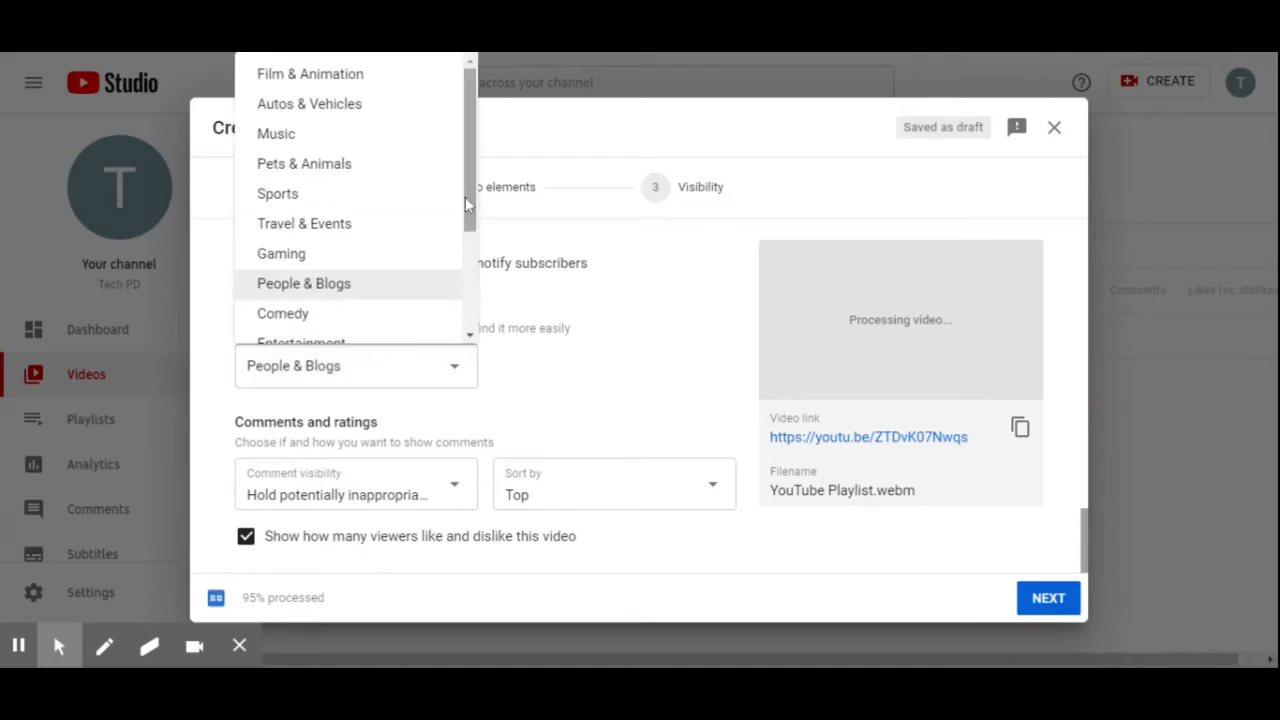
drag(463, 200, 476, 330)
click(422, 266)
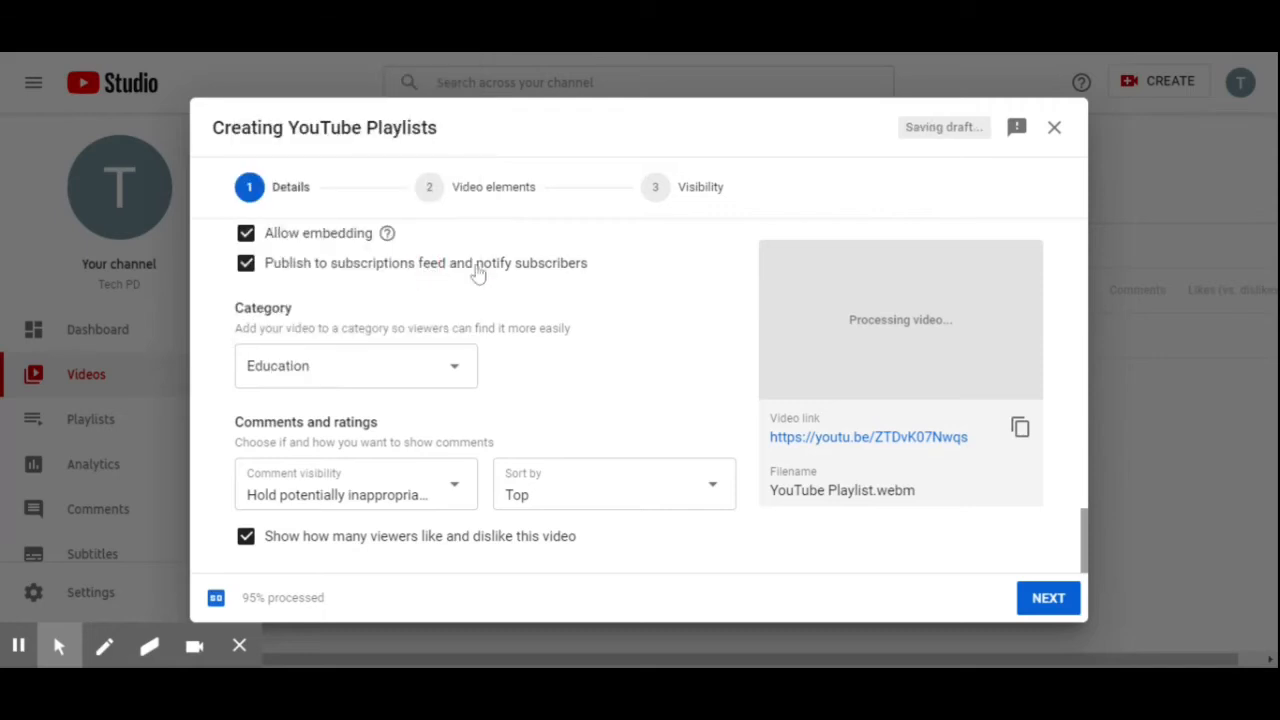
Review the comment visibility choices for the video without changing the setting
click(1085, 514)
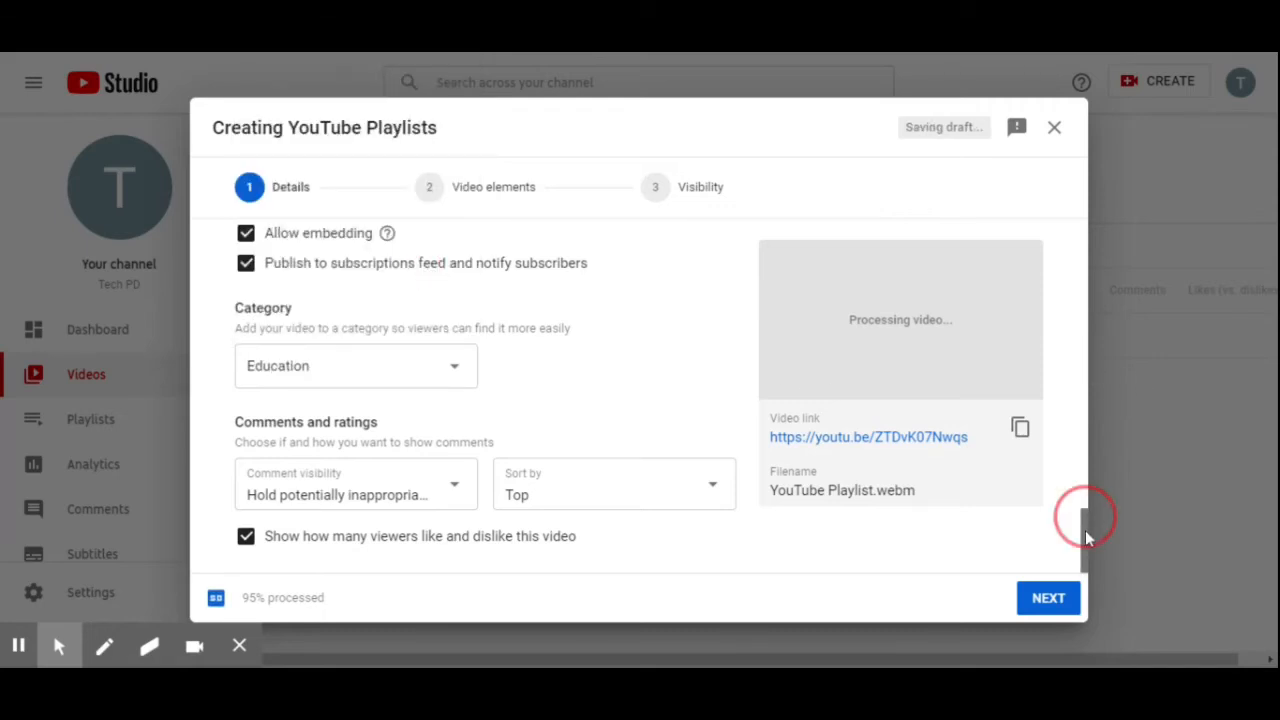
click(432, 486)
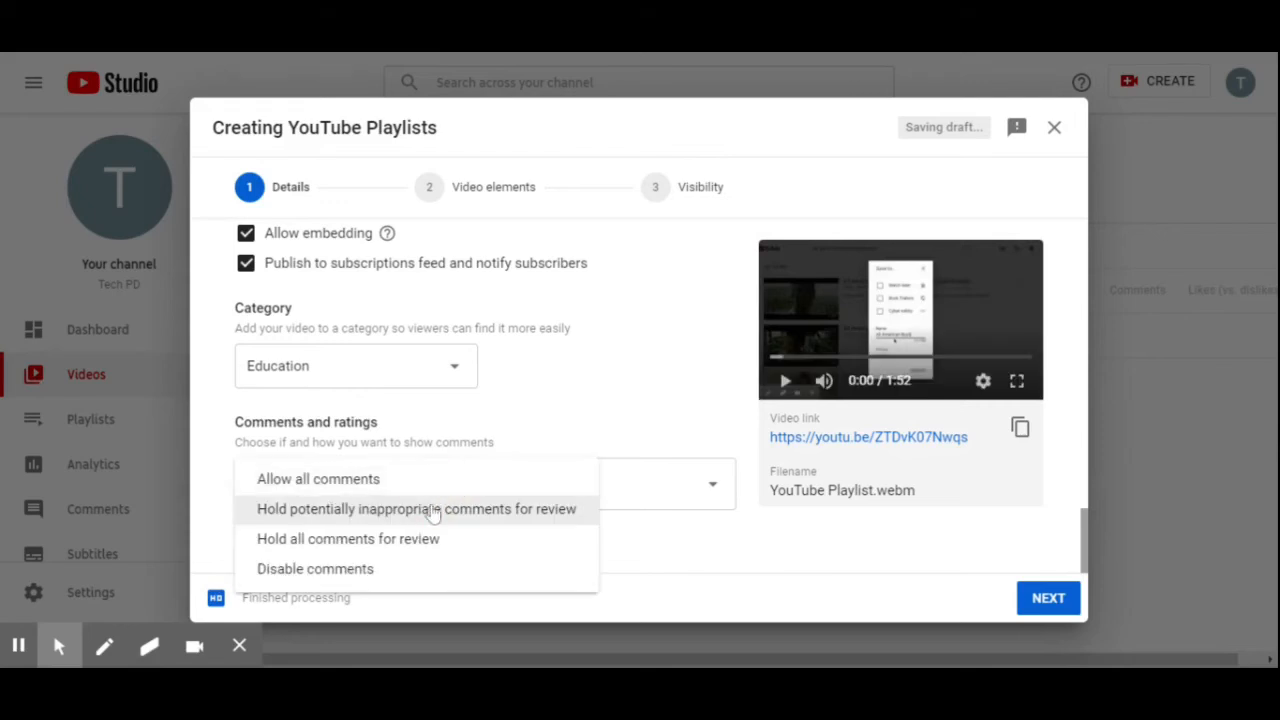
click(414, 577)
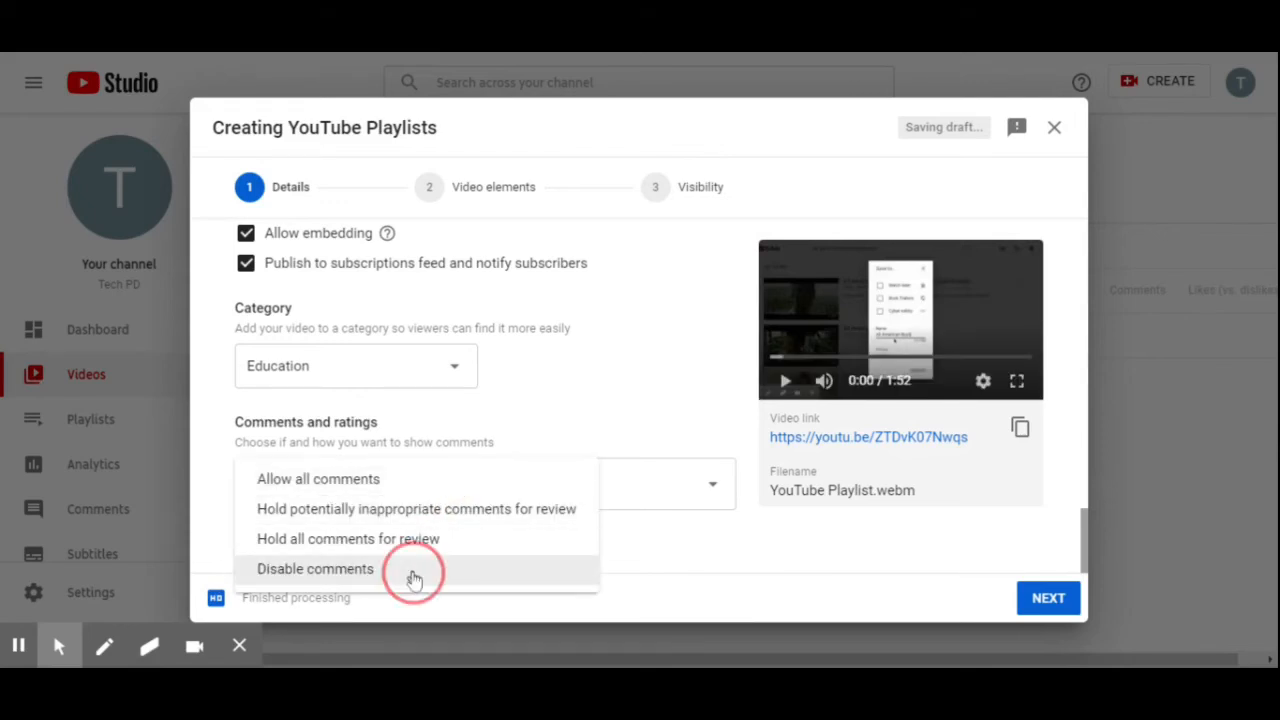
drag(414, 580, 697, 577)
click(703, 576)
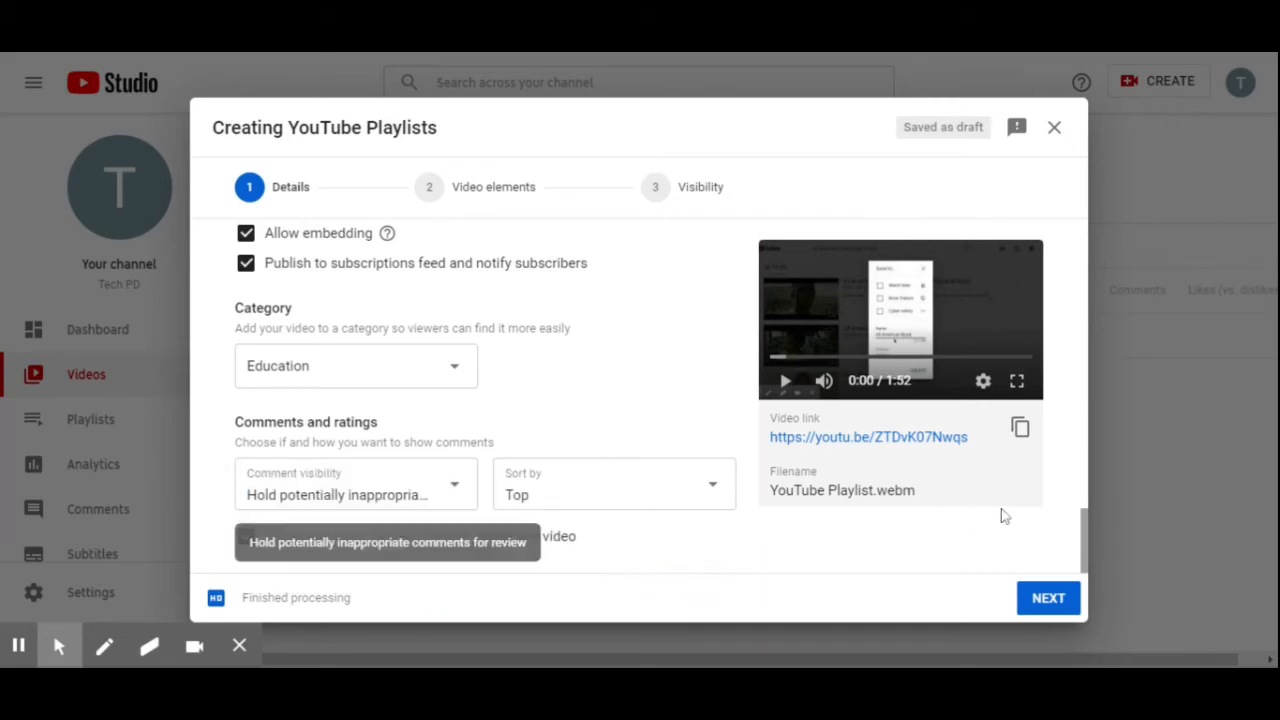
Continue past the video elements without adding any, and save the video with Unlisted visibility
drag(1083, 524, 1102, 277)
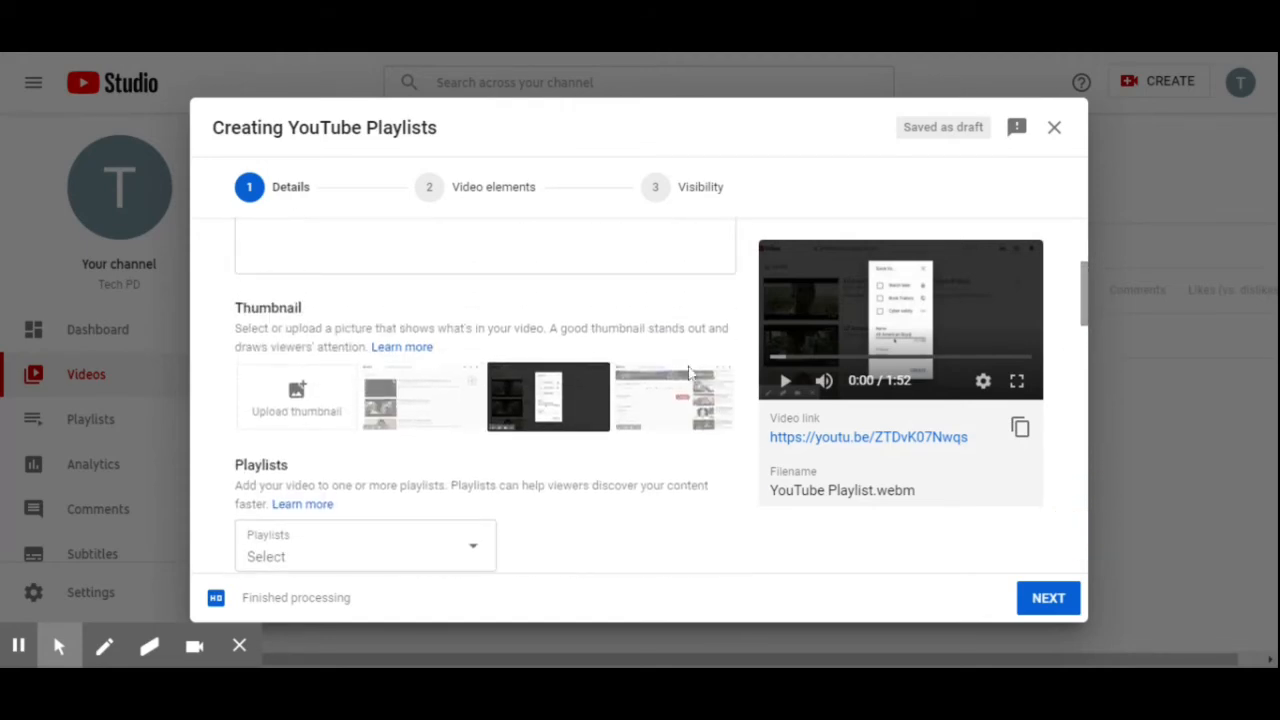
click(1050, 600)
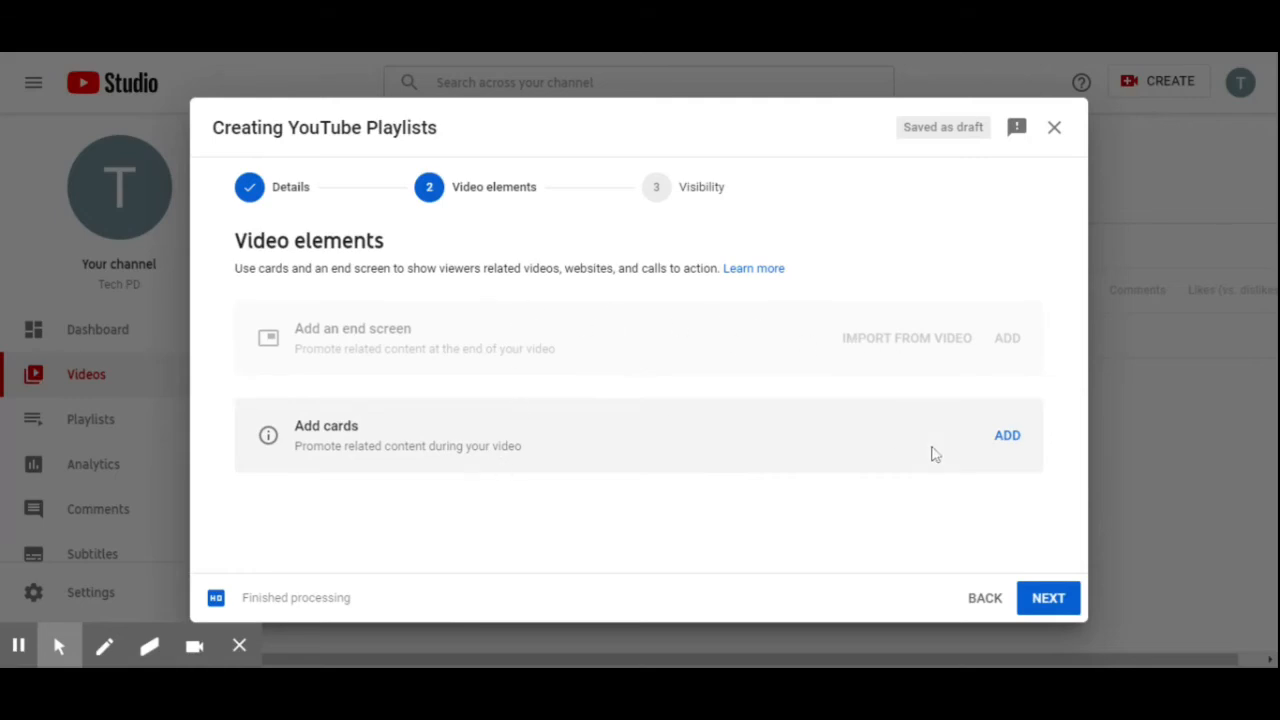
click(1072, 601)
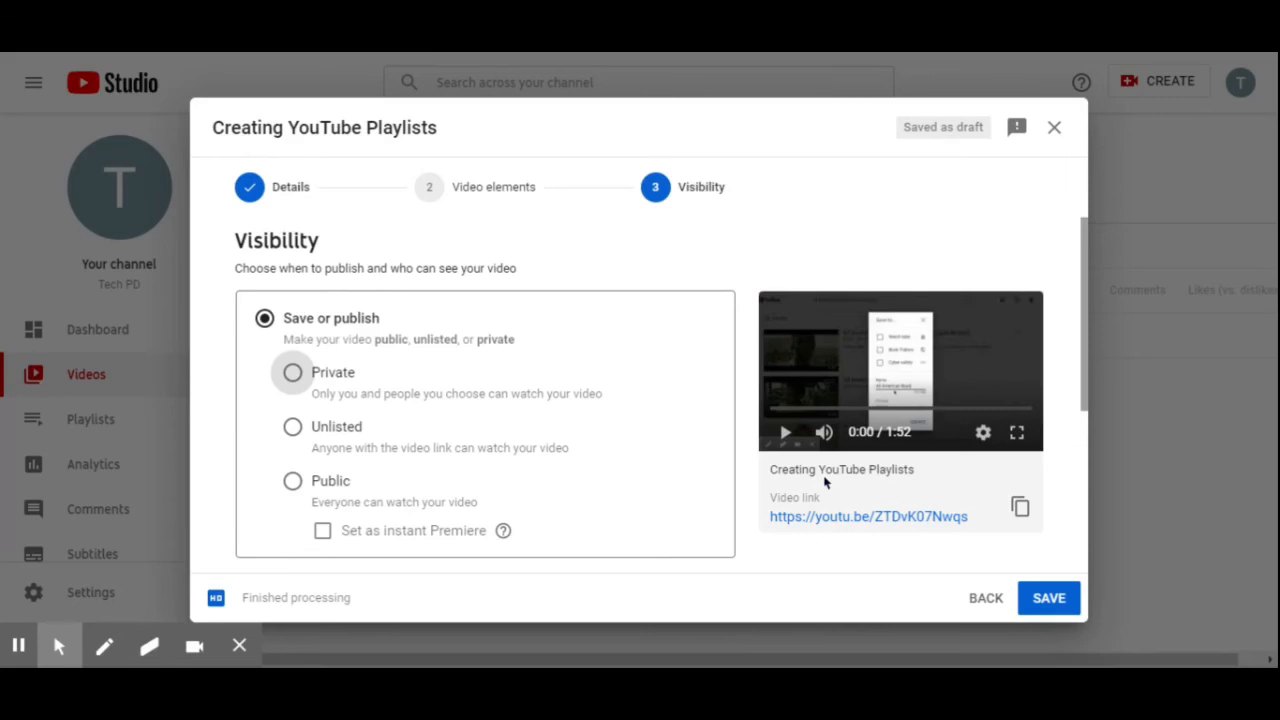
click(293, 427)
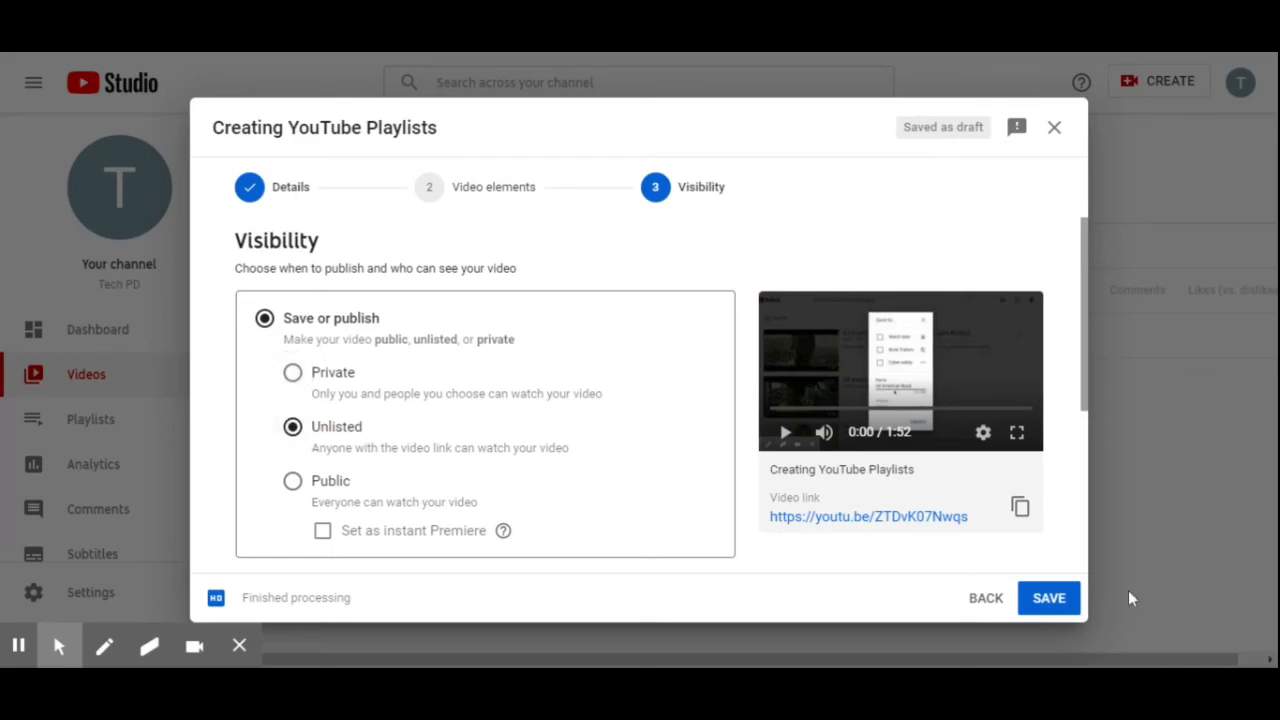
click(1075, 600)
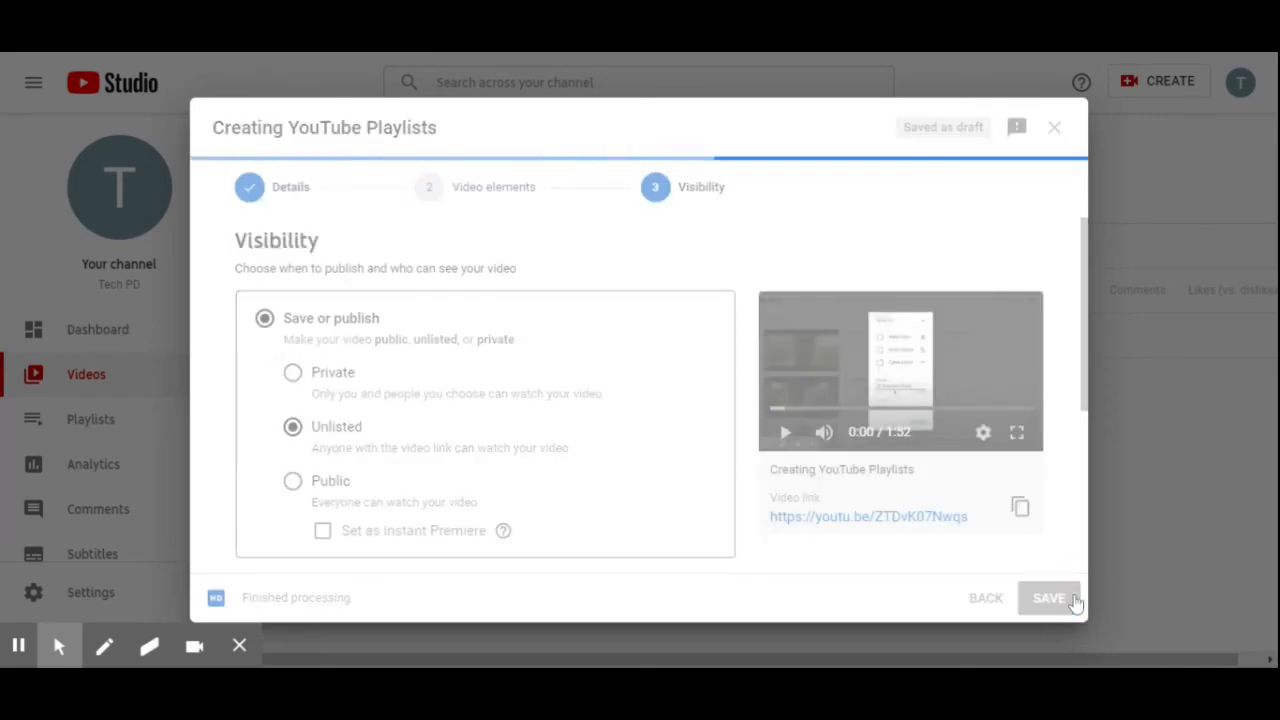